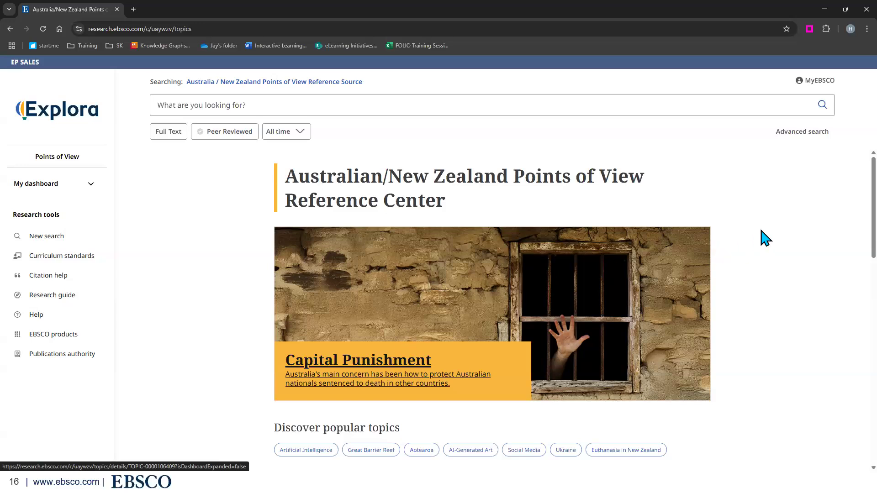
- Look over the popular topics, topic categories and featured content, and open the Energy and Conservation category
{"action": "scroll", "coordinate": [767, 238], "scroll_direction": "down", "scroll_amount": 4}
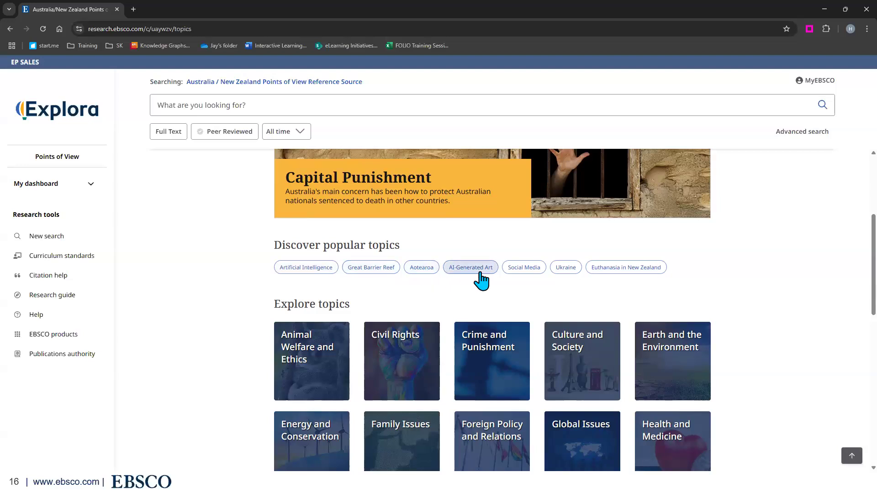
{"action": "scroll", "coordinate": [740, 272], "scroll_direction": "down", "scroll_amount": 3}
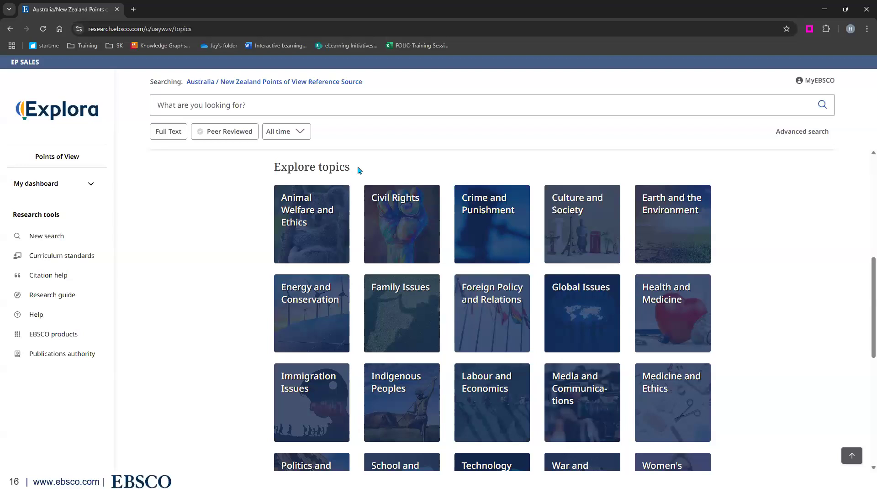
{"action": "scroll", "coordinate": [731, 242], "scroll_direction": "down", "scroll_amount": 4}
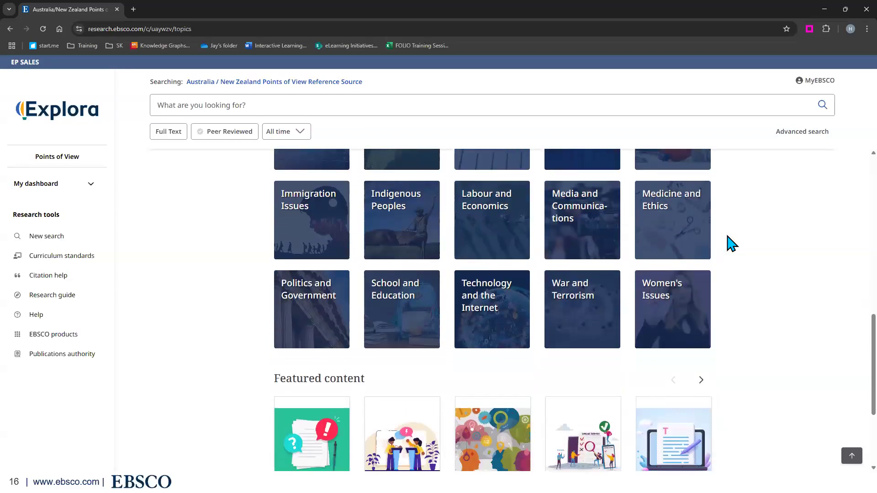
{"action": "scroll", "coordinate": [731, 243], "scroll_direction": "up", "scroll_amount": 2}
{"action": "scroll", "coordinate": [731, 245], "scroll_direction": "down", "scroll_amount": 3}
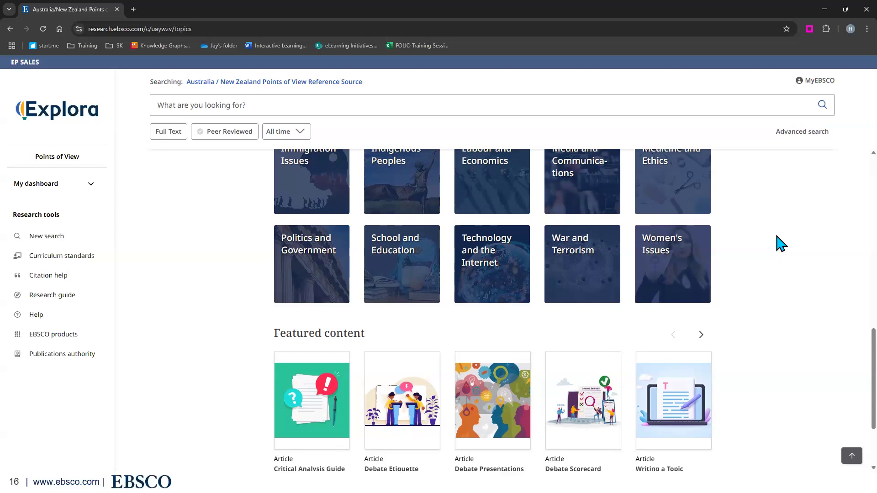
{"action": "scroll", "coordinate": [781, 242], "scroll_direction": "up", "scroll_amount": 4}
{"action": "scroll", "coordinate": [780, 249], "scroll_direction": "up", "scroll_amount": 2}
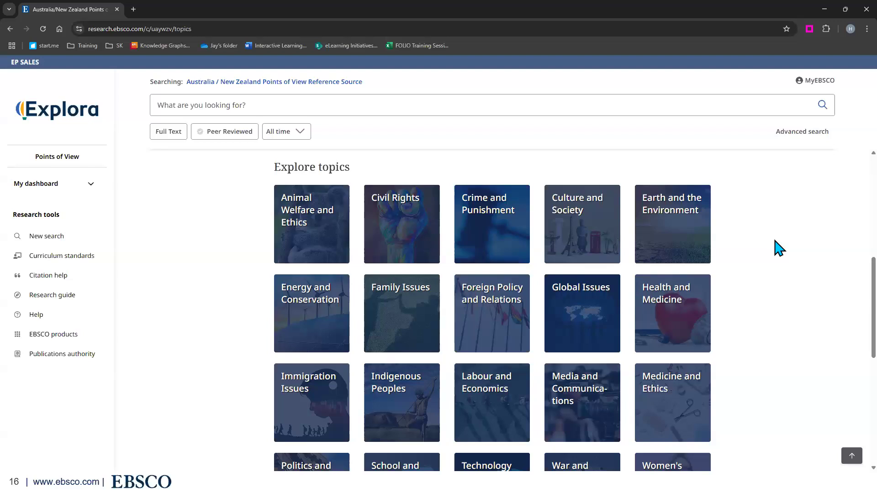
{"action": "left_click", "coordinate": [294, 319]}
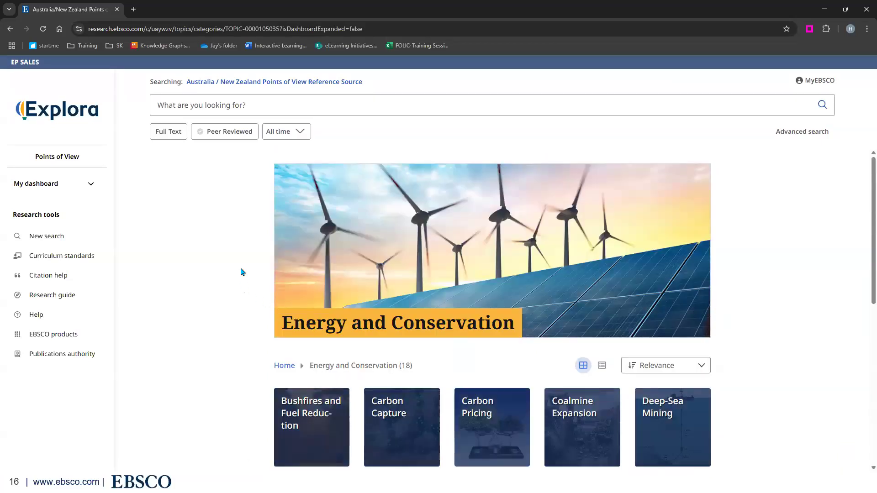
- Open the Net-Zero Emissions Commitment topic from the Energy and Conservation category
{"action": "scroll", "coordinate": [242, 272], "scroll_direction": "down", "scroll_amount": 2}
{"action": "scroll", "coordinate": [241, 272], "scroll_direction": "down", "scroll_amount": 1}
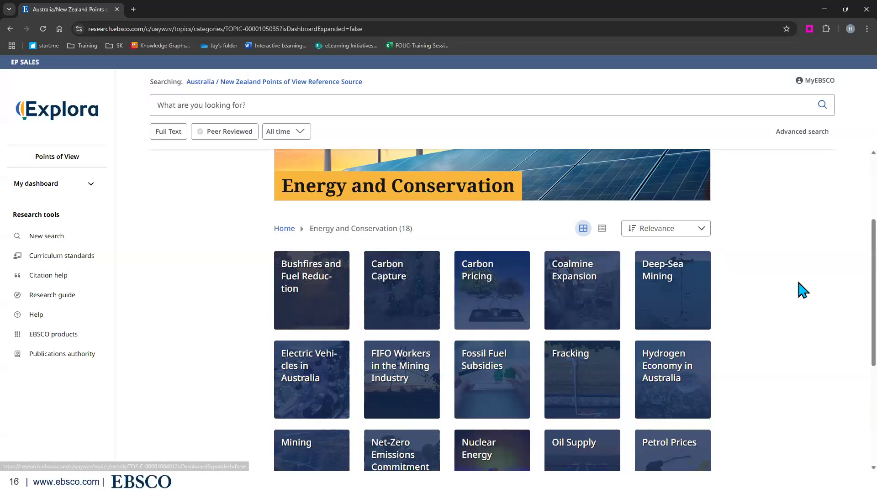
{"action": "scroll", "coordinate": [804, 285], "scroll_direction": "down", "scroll_amount": 1}
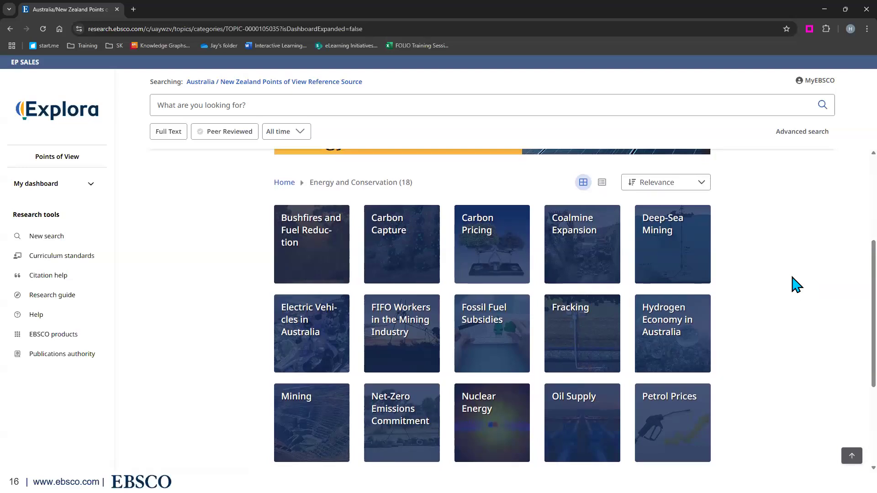
{"action": "scroll", "coordinate": [794, 284], "scroll_direction": "down", "scroll_amount": 2}
{"action": "scroll", "coordinate": [795, 281], "scroll_direction": "up", "scroll_amount": 1}
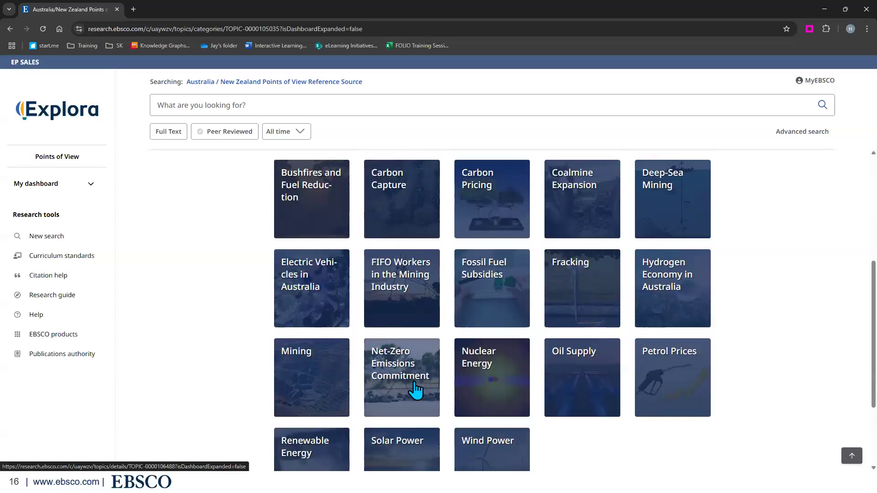
{"action": "left_click", "coordinate": [416, 391]}
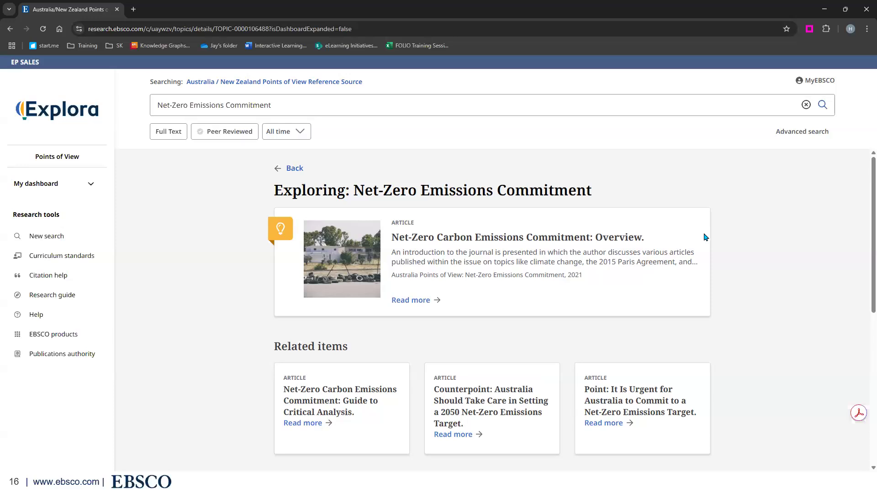
- Open the "Net-Zero Carbon Emissions Commitment: Overview." article record and review its source, subjects, abstract and Lexile details
{"action": "left_click", "coordinate": [426, 243]}
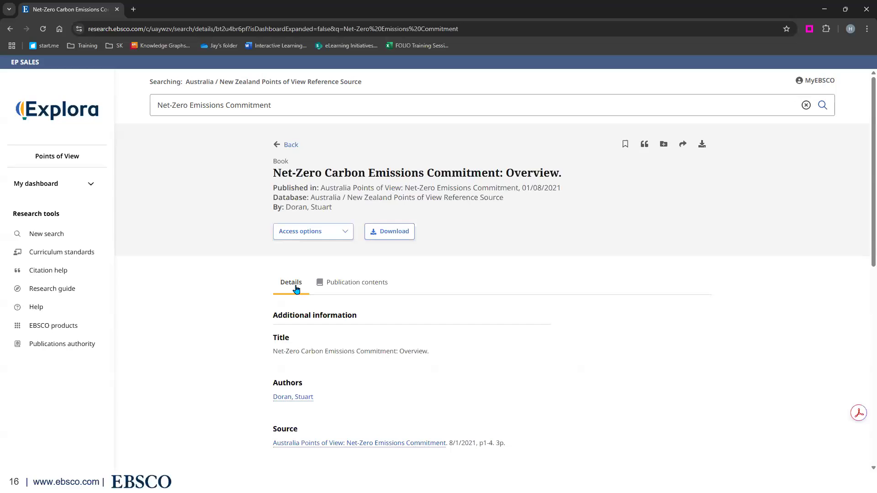
{"action": "scroll", "coordinate": [290, 274], "scroll_direction": "down", "scroll_amount": 2}
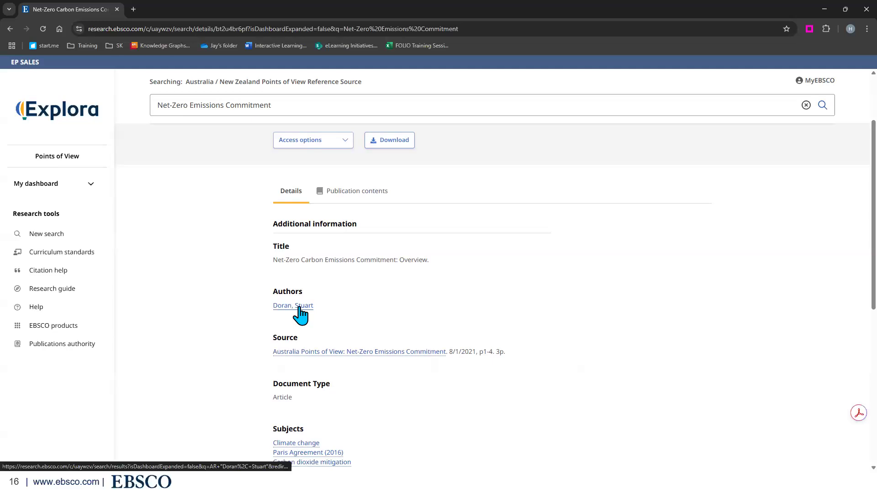
{"action": "scroll", "coordinate": [304, 304], "scroll_direction": "down", "scroll_amount": 1}
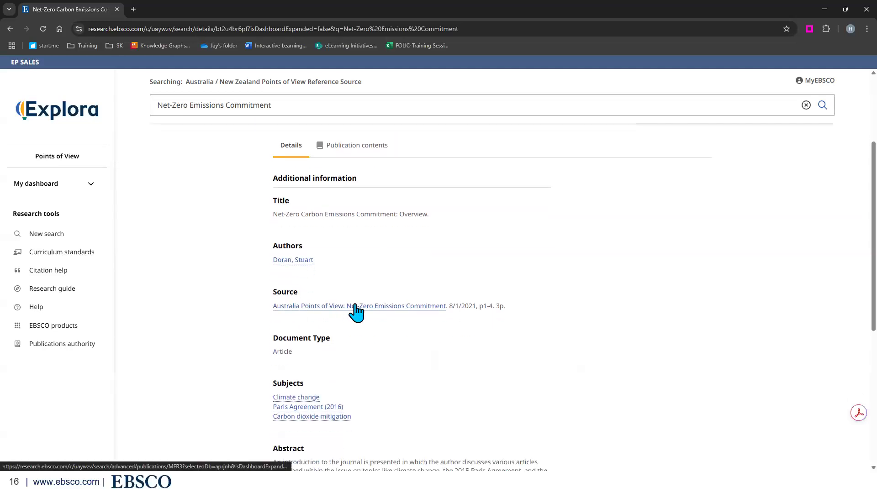
{"action": "scroll", "coordinate": [355, 306], "scroll_direction": "down", "scroll_amount": 2}
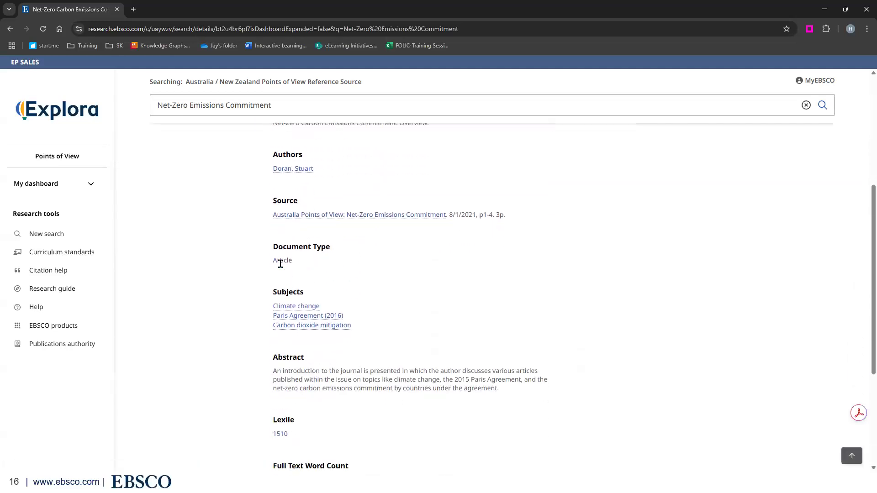
{"action": "scroll", "coordinate": [347, 274], "scroll_direction": "down", "scroll_amount": 1}
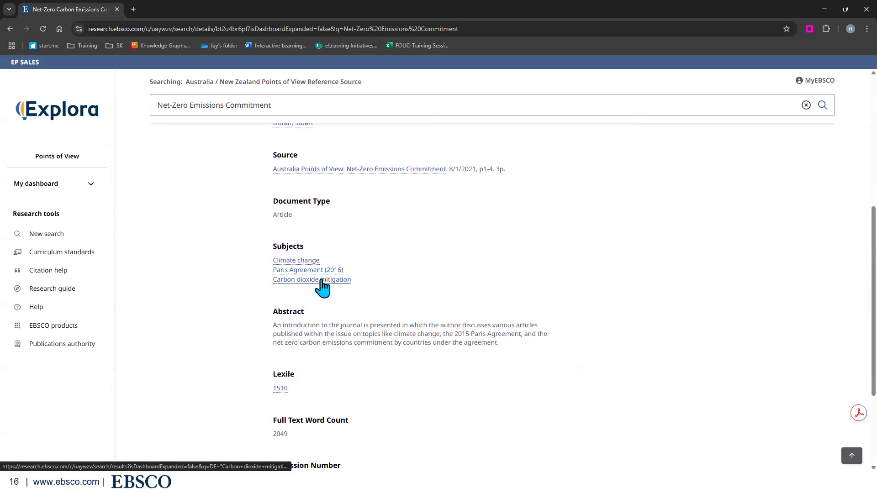
{"action": "scroll", "coordinate": [360, 285], "scroll_direction": "down", "scroll_amount": 2}
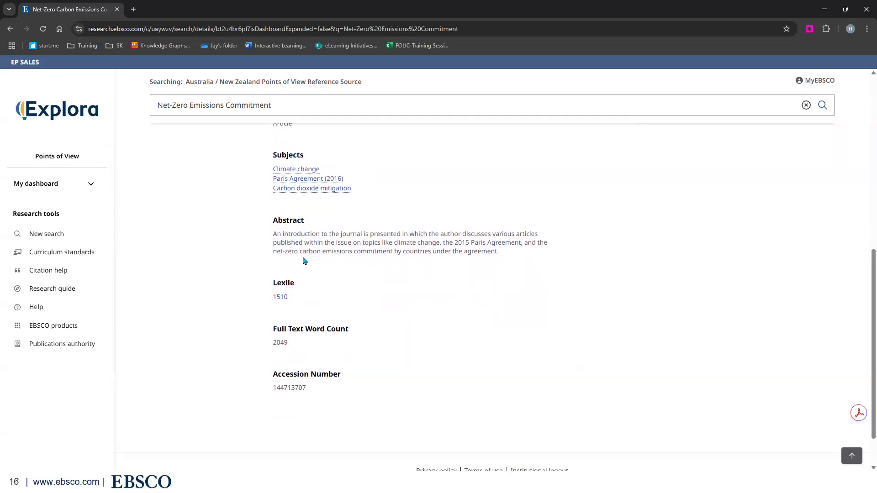
- Open the explanation of the article's Lexile score, compare it with the Lexile band table, and return to the article record
{"action": "left_click", "coordinate": [280, 298]}
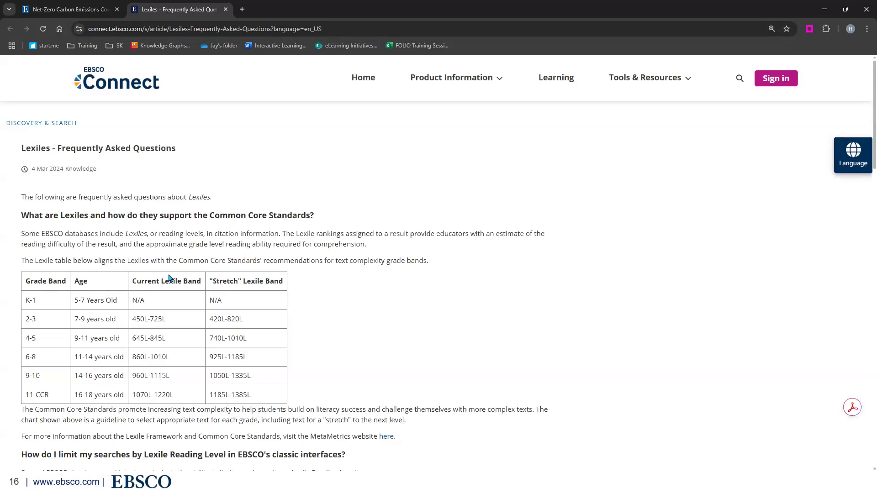
{"action": "left_click_drag", "start_coordinate": [134, 279], "coordinate": [200, 282]}
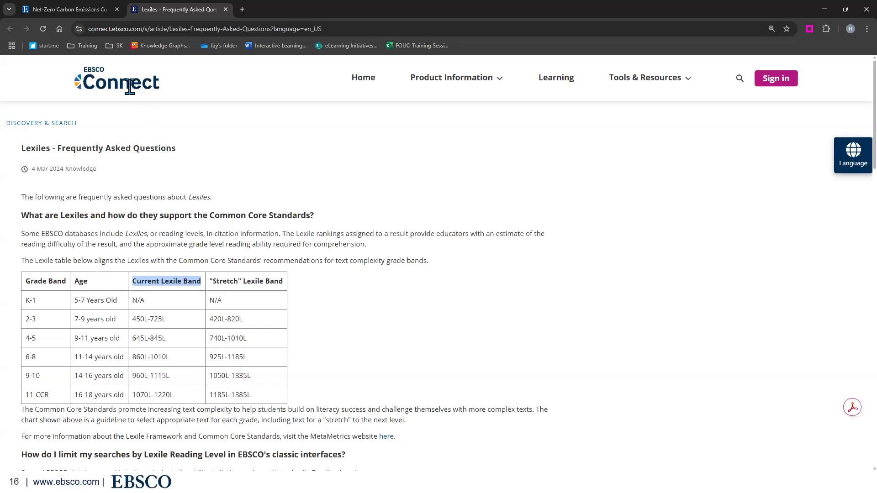
{"action": "left_click", "coordinate": [79, 6]}
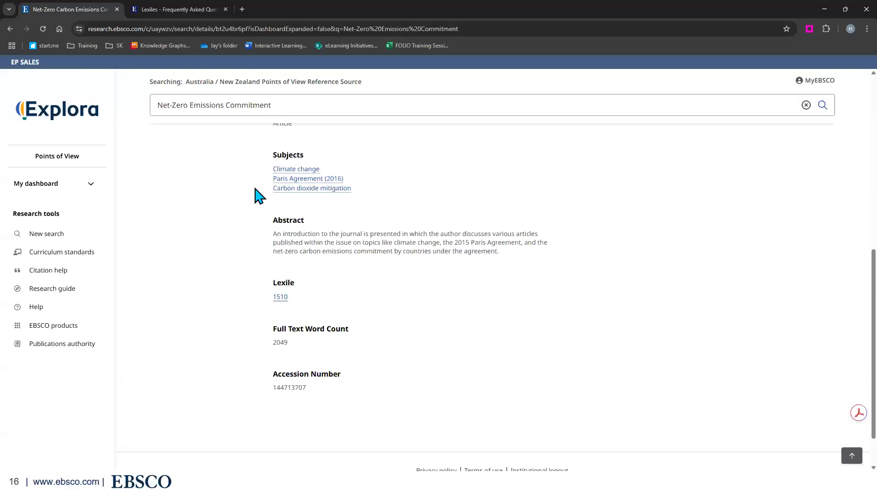
{"action": "left_click", "coordinate": [163, 6]}
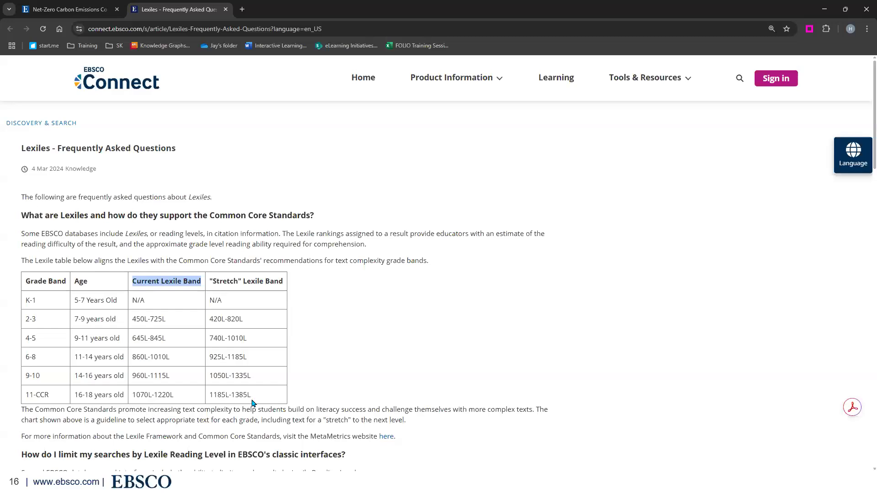
{"action": "scroll", "coordinate": [250, 391], "scroll_direction": "down", "scroll_amount": 1}
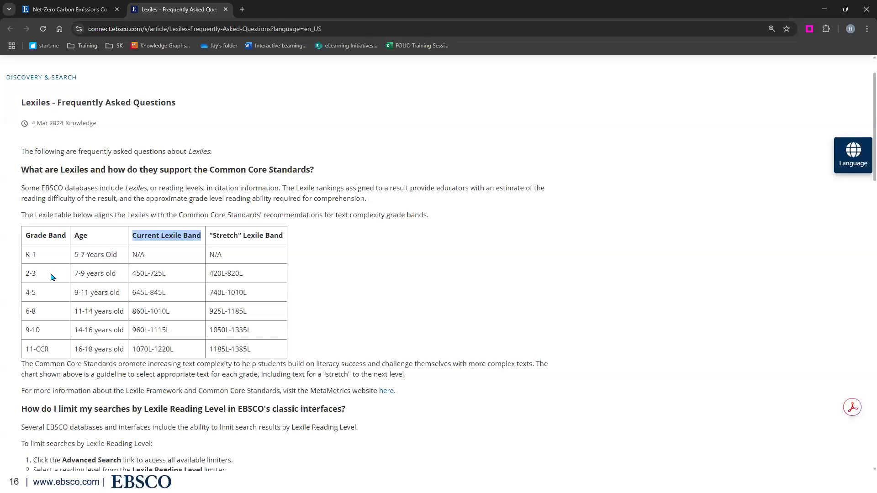
{"action": "left_click", "coordinate": [65, 8]}
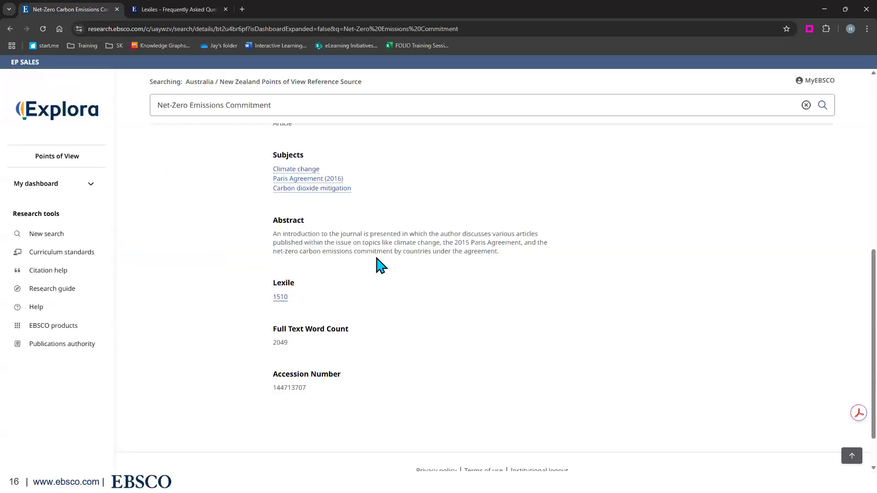
- Check the article's full-text and metadata-only download formats, and close the download options without downloading
{"action": "scroll", "coordinate": [365, 279], "scroll_direction": "down", "scroll_amount": 1}
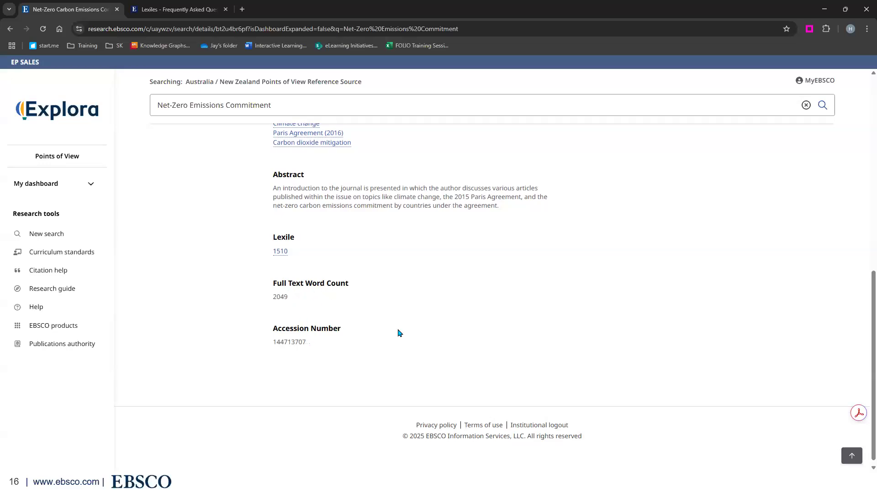
{"action": "scroll", "coordinate": [670, 293], "scroll_direction": "up", "scroll_amount": 1}
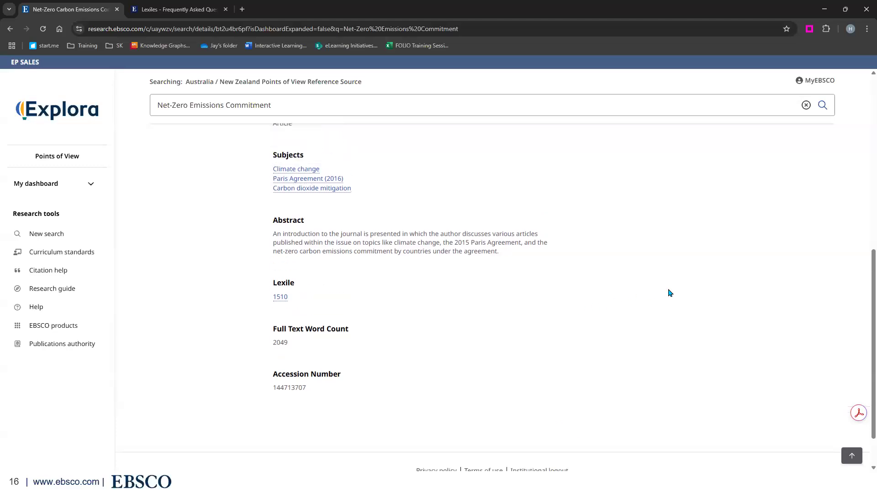
{"action": "scroll", "coordinate": [670, 293], "scroll_direction": "up", "scroll_amount": 7}
{"action": "scroll", "coordinate": [669, 292], "scroll_direction": "up", "scroll_amount": 1}
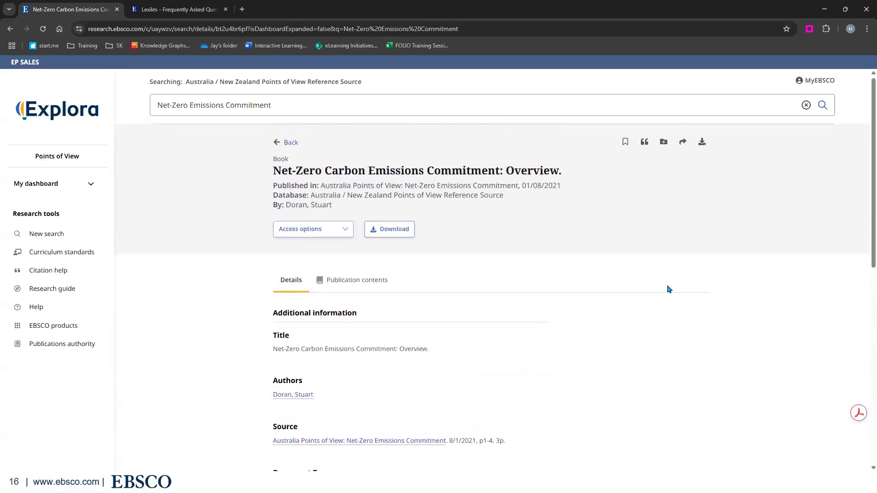
{"action": "left_click", "coordinate": [393, 232]}
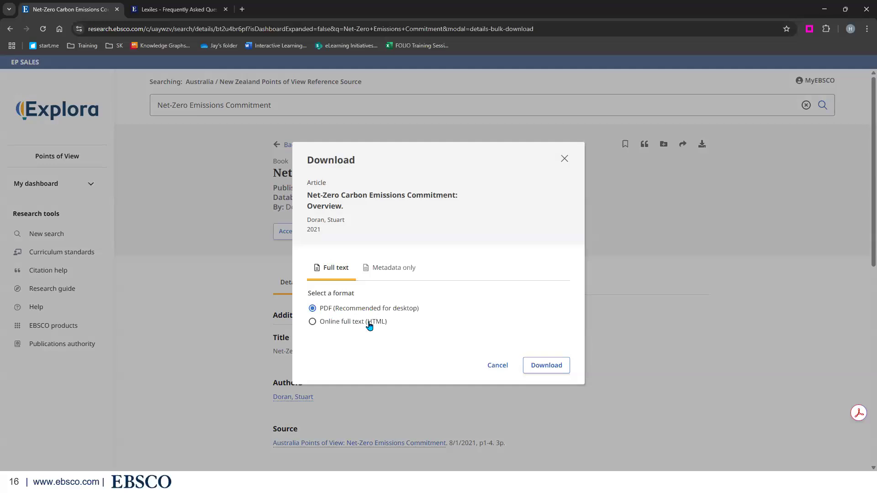
{"action": "left_click", "coordinate": [397, 270]}
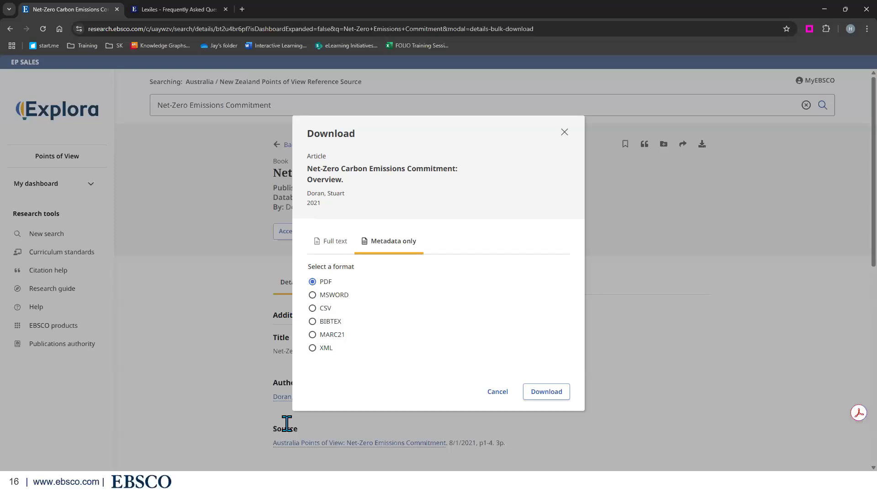
{"action": "left_click", "coordinate": [505, 396]}
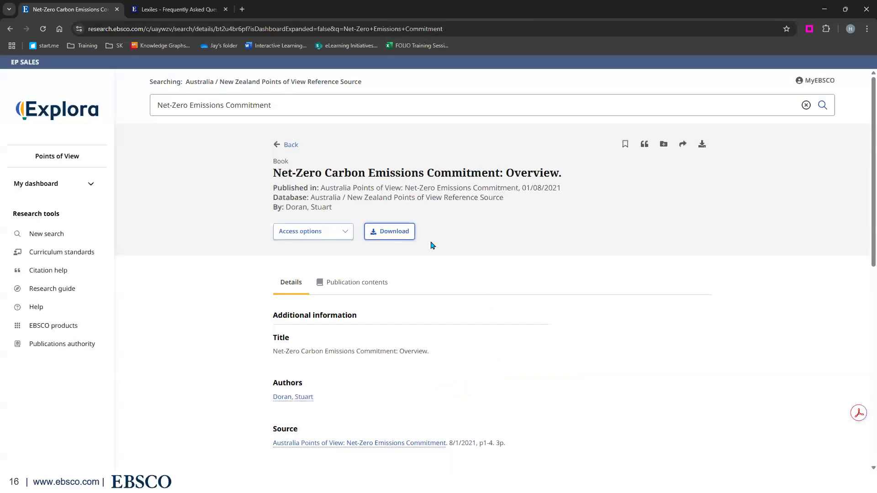
- Open the overview article as a PDF and read through its sections down to the map of Australia on page 2
{"action": "left_click", "coordinate": [339, 233]}
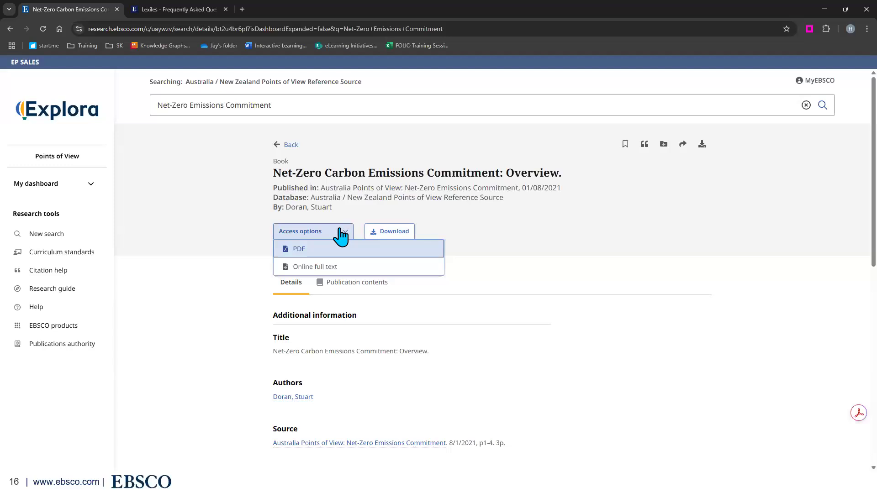
{"action": "left_click", "coordinate": [302, 252]}
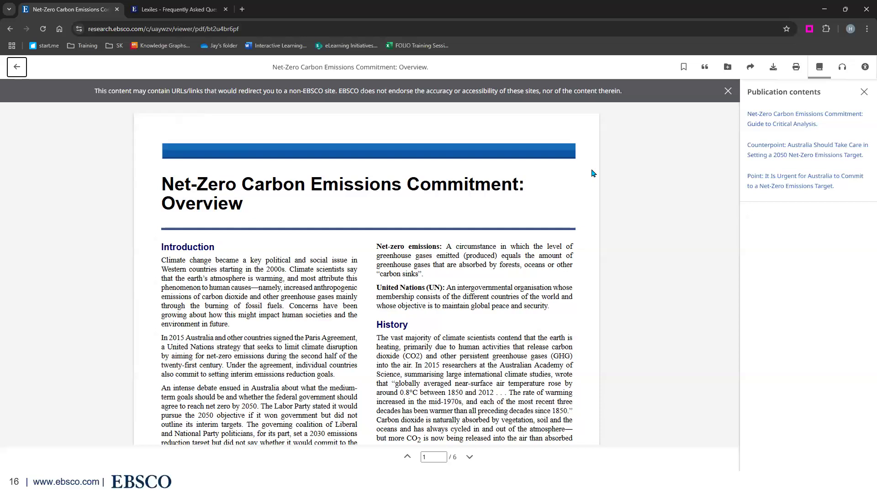
{"action": "scroll", "coordinate": [593, 173], "scroll_direction": "down", "scroll_amount": 1}
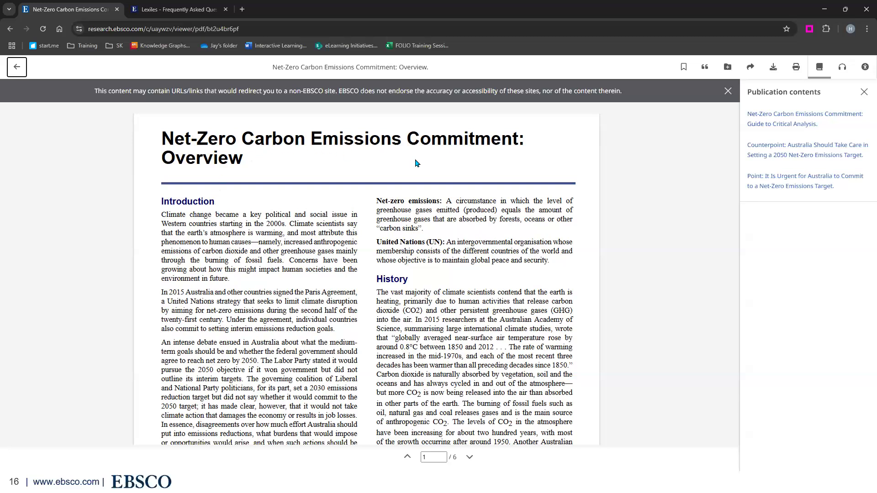
{"action": "scroll", "coordinate": [551, 200], "scroll_direction": "down", "scroll_amount": 4}
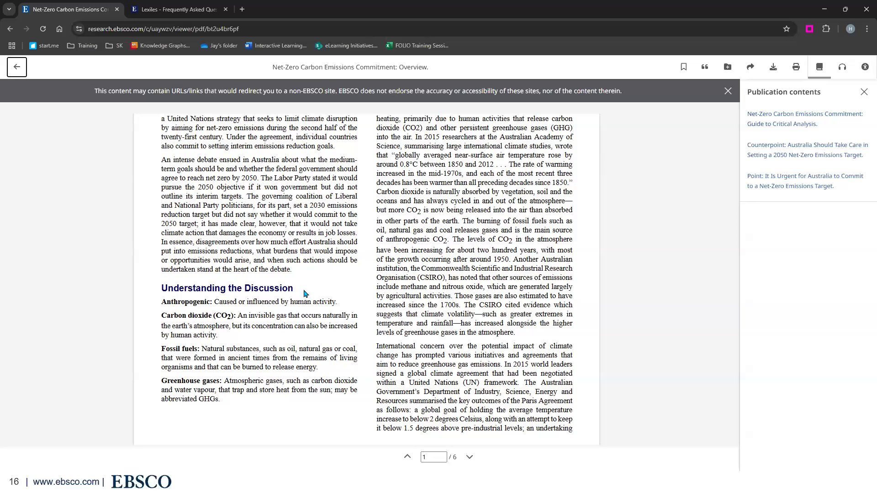
{"action": "scroll", "coordinate": [305, 292], "scroll_direction": "up", "scroll_amount": 3}
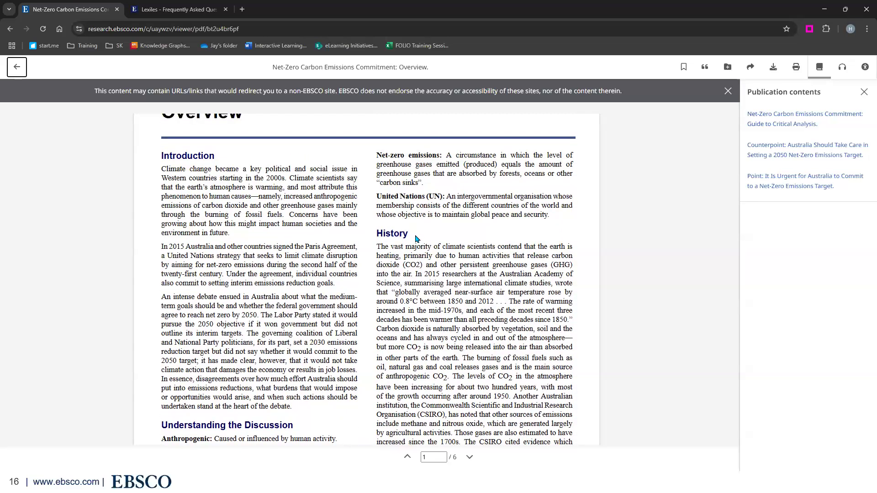
{"action": "scroll", "coordinate": [414, 239], "scroll_direction": "down", "scroll_amount": 12}
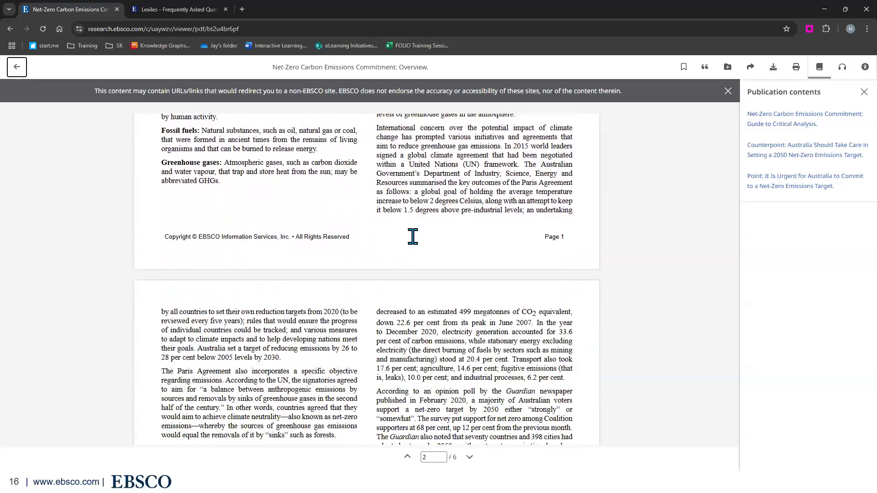
{"action": "scroll", "coordinate": [413, 237], "scroll_direction": "down", "scroll_amount": 12}
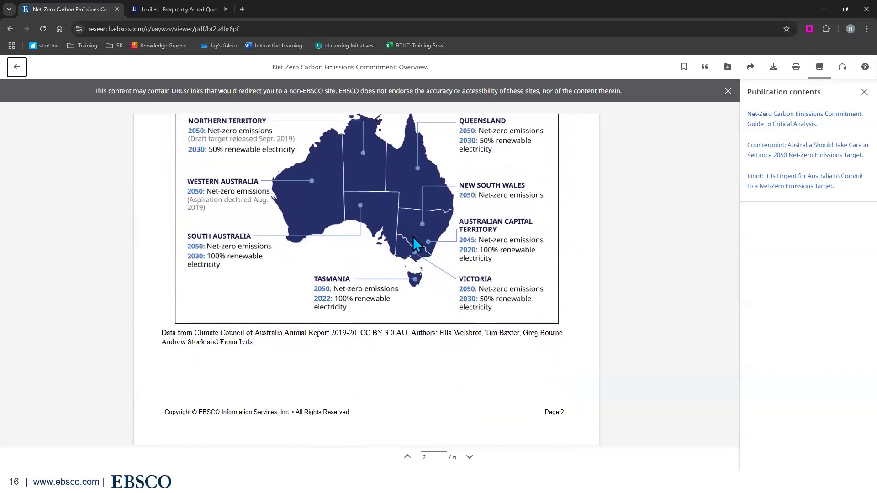
- Read the rest of the overview PDF through the author note and bibliography on pages 3 and 4, and return towards its beginning
{"action": "scroll", "coordinate": [413, 236], "scroll_direction": "down", "scroll_amount": 5}
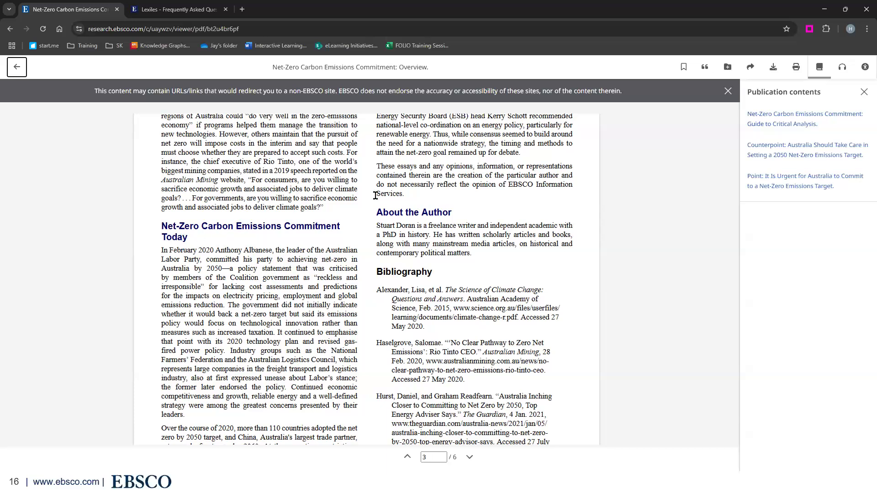
{"action": "scroll", "coordinate": [445, 252], "scroll_direction": "up", "scroll_amount": 1}
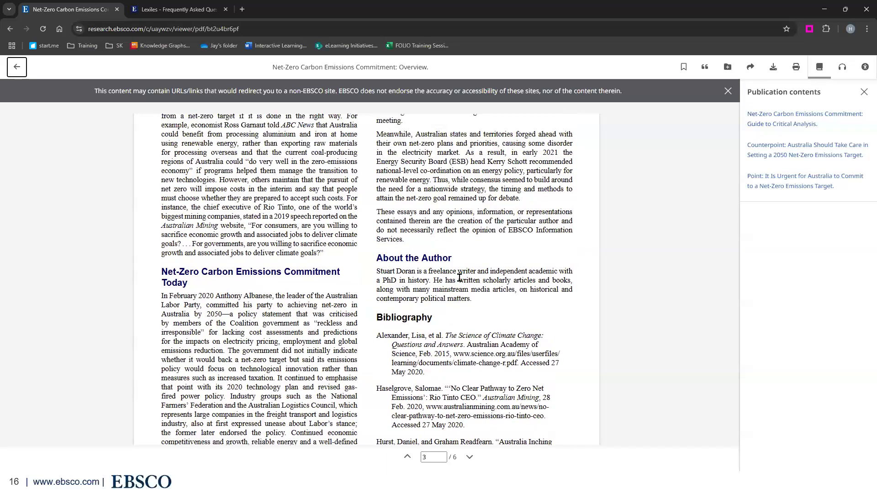
{"action": "scroll", "coordinate": [459, 277], "scroll_direction": "down", "scroll_amount": 3}
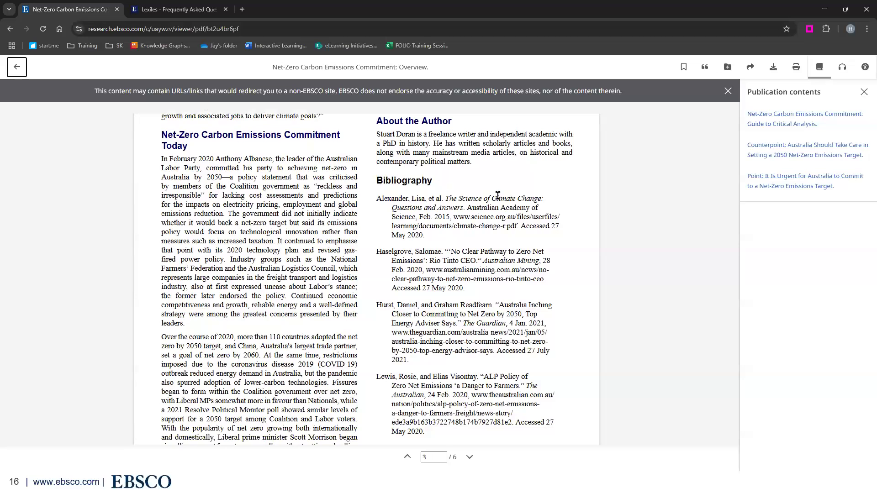
{"action": "scroll", "coordinate": [517, 255], "scroll_direction": "down", "scroll_amount": 3}
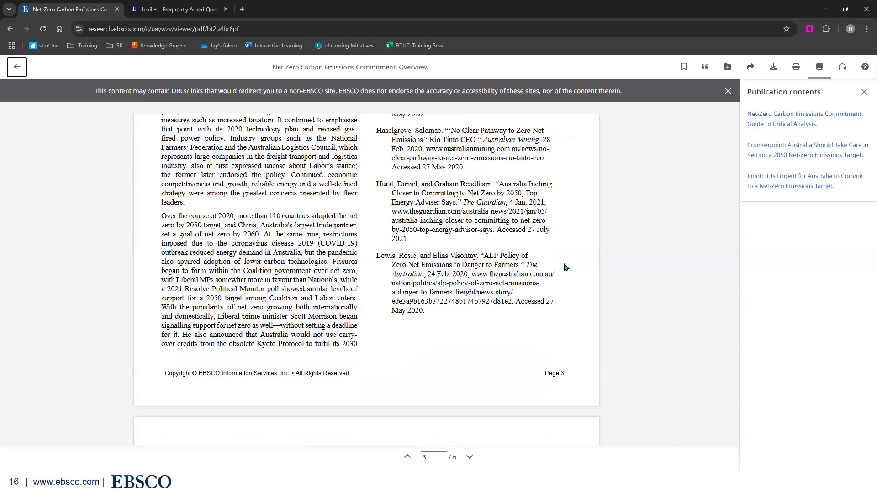
{"action": "scroll", "coordinate": [518, 255], "scroll_direction": "down", "scroll_amount": 11}
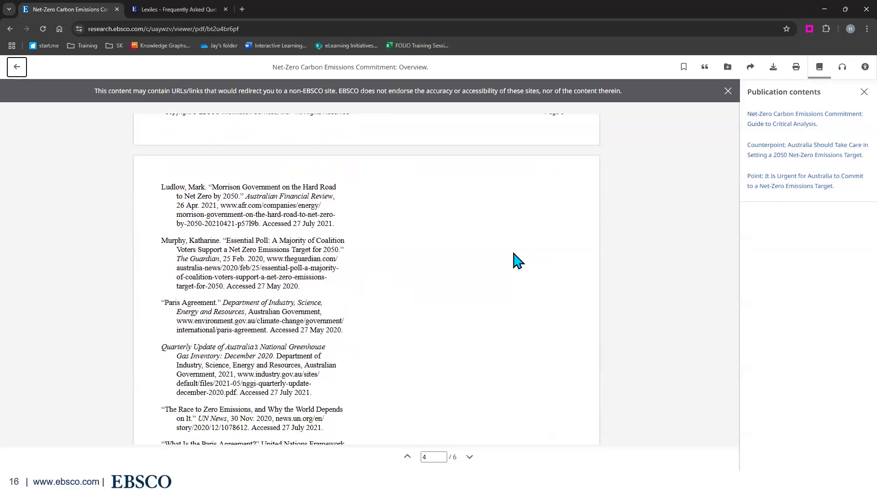
{"action": "scroll", "coordinate": [517, 261], "scroll_direction": "down", "scroll_amount": 1}
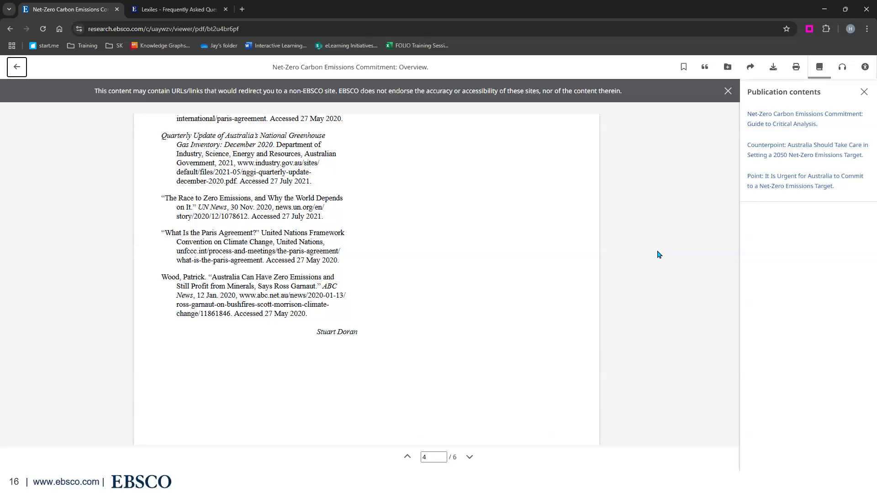
{"action": "scroll", "coordinate": [659, 255], "scroll_direction": "up", "scroll_amount": 20}
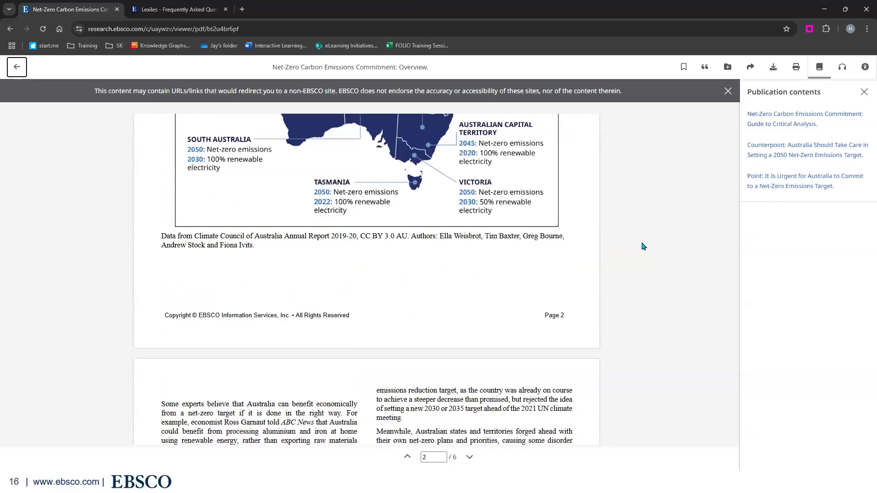
{"action": "scroll", "coordinate": [643, 246], "scroll_direction": "up", "scroll_amount": 5}
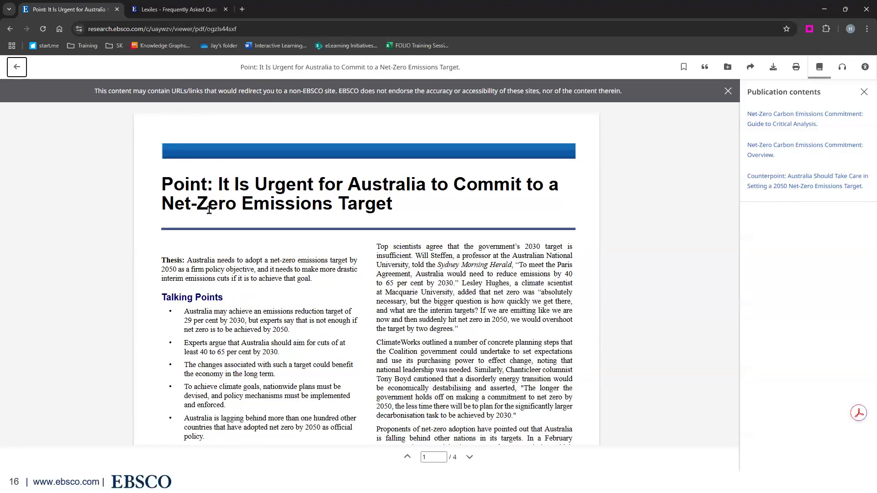
- Read the "Point: It Is Urgent for Australia to Commit to a Net-Zero Emissions Target." PDF from its thesis through Ponder This to the bibliography
{"action": "left_click_drag", "start_coordinate": [219, 257], "coordinate": [328, 279]}
{"action": "left_click", "coordinate": [327, 281]}
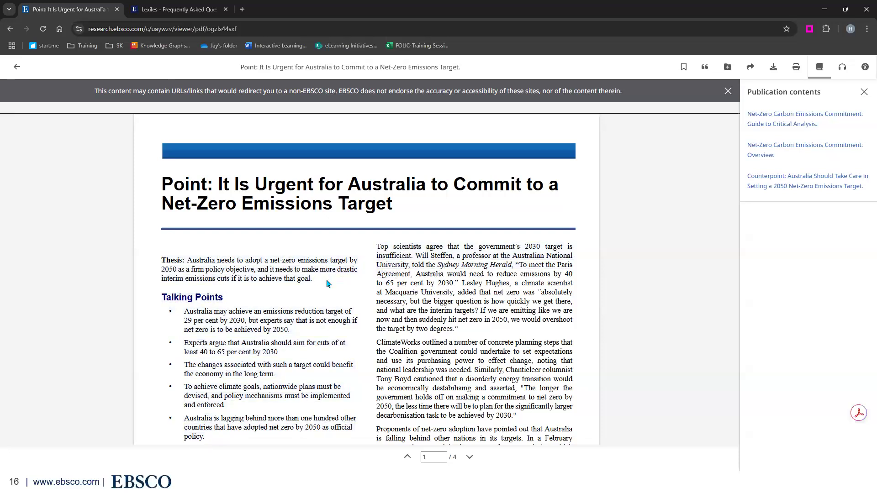
{"action": "scroll", "coordinate": [174, 205], "scroll_direction": "down", "scroll_amount": 2}
{"action": "scroll", "coordinate": [171, 209], "scroll_direction": "down", "scroll_amount": 2}
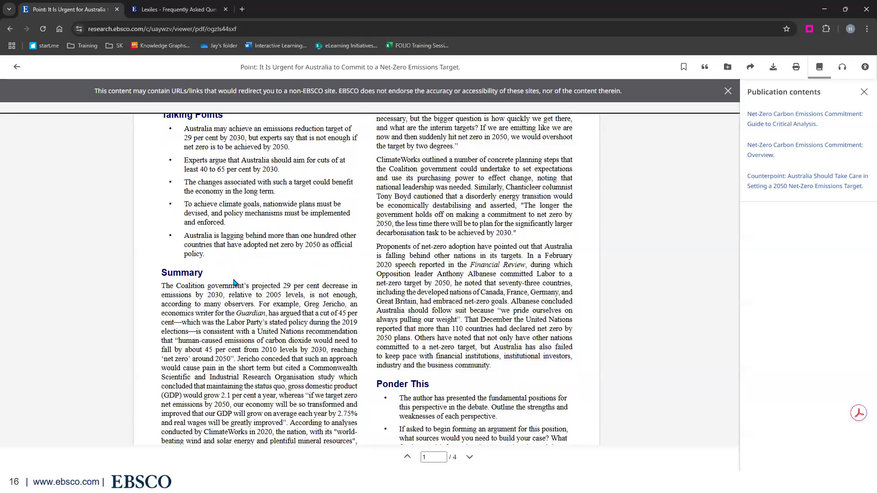
{"action": "scroll", "coordinate": [377, 269], "scroll_direction": "down", "scroll_amount": 3}
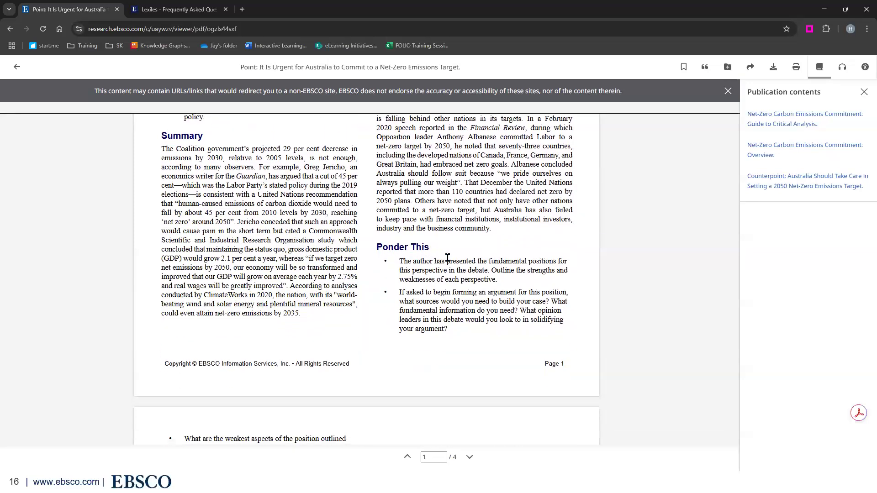
{"action": "scroll", "coordinate": [457, 297], "scroll_direction": "down", "scroll_amount": 2}
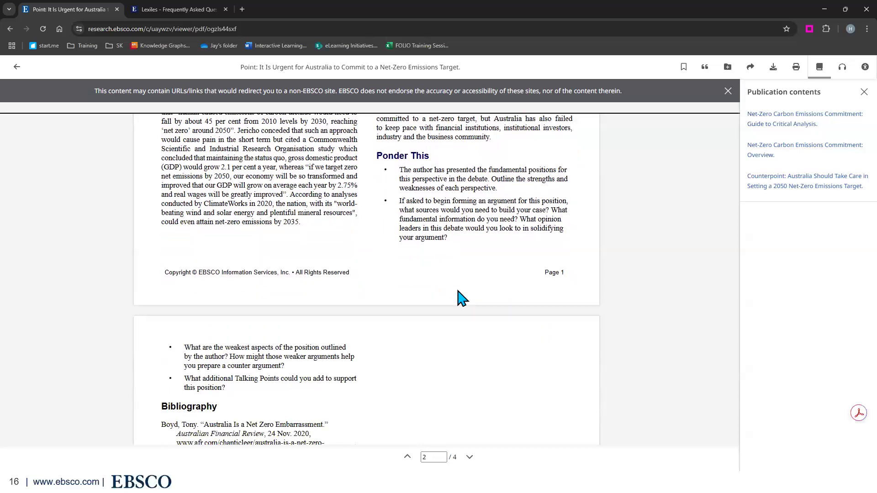
{"action": "scroll", "coordinate": [457, 298], "scroll_direction": "down", "scroll_amount": 3}
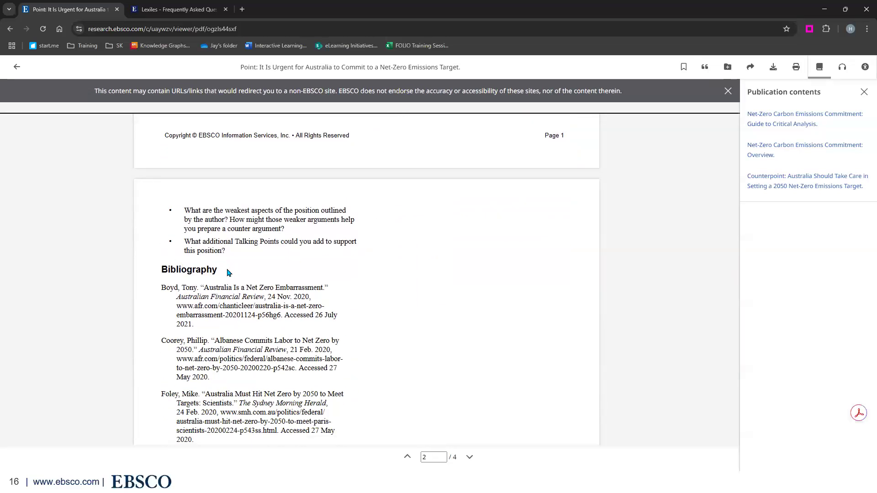
{"action": "scroll", "coordinate": [617, 236], "scroll_direction": "up", "scroll_amount": 8}
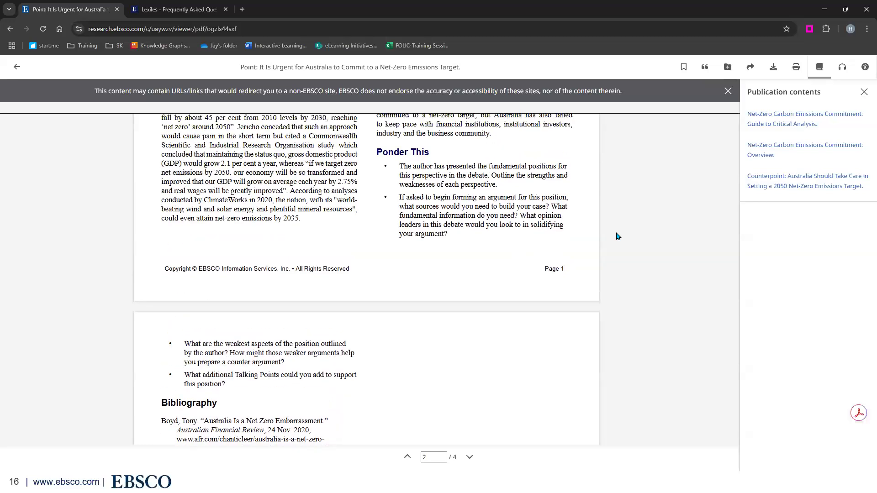
- Open the "Counterpoint: Australia Should Take Care in Setting a 2050 Net-Zero Emissions Target." article and review its talking points, summary, Ponder This and bibliography
{"action": "left_click", "coordinate": [826, 180]}
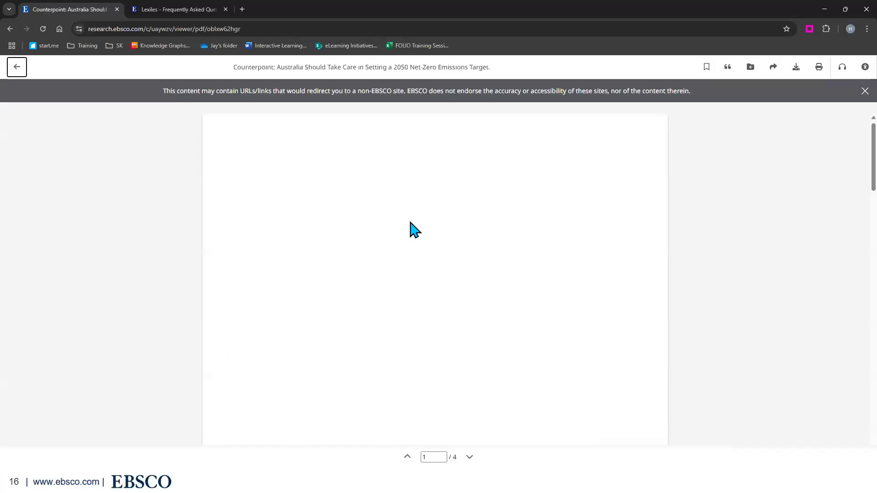
{"action": "scroll", "coordinate": [153, 164], "scroll_direction": "down", "scroll_amount": 2}
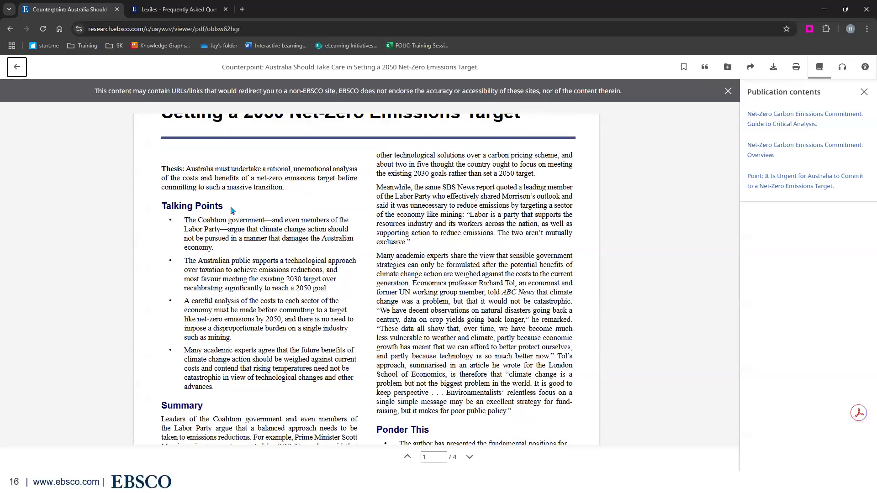
{"action": "scroll", "coordinate": [231, 210], "scroll_direction": "down", "scroll_amount": 3}
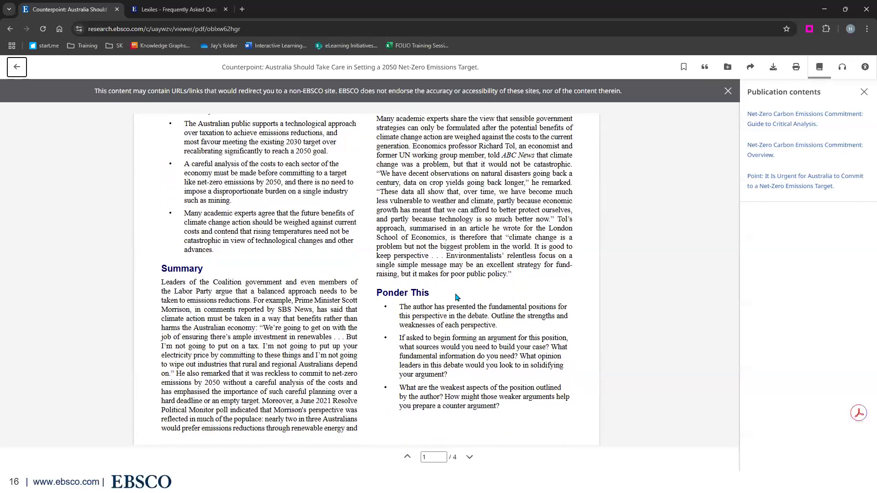
{"action": "scroll", "coordinate": [450, 296], "scroll_direction": "down", "scroll_amount": 7}
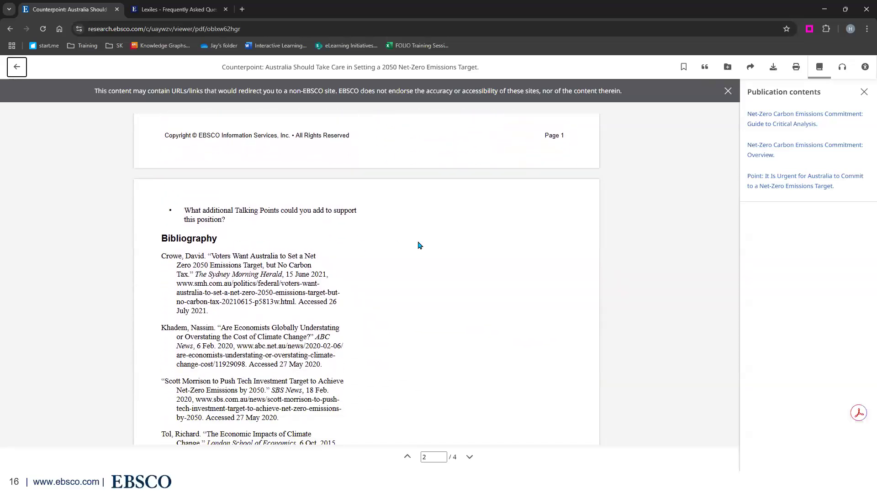
{"action": "scroll", "coordinate": [468, 241], "scroll_direction": "up", "scroll_amount": 12}
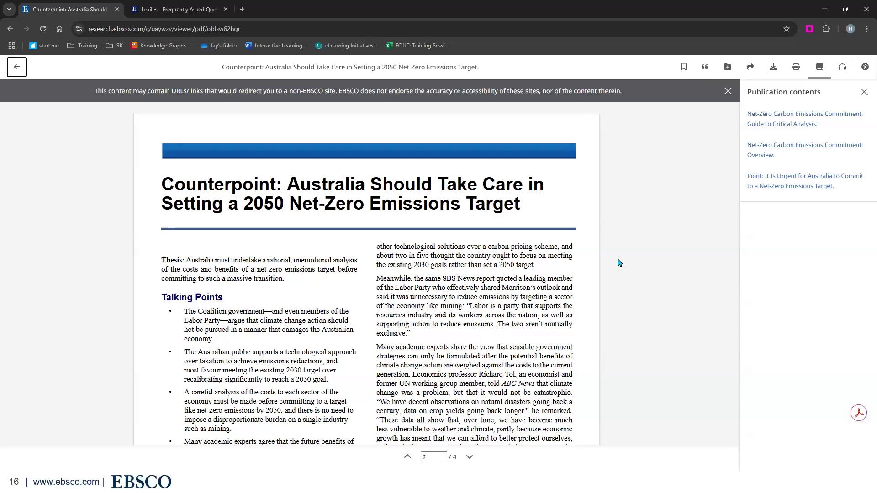
- Open the "Net-Zero Carbon Emissions Commitment: Guide to Critical Analysis." article and read its reading advice and fact-versus-opinion sections on page 1
{"action": "left_click", "coordinate": [779, 130]}
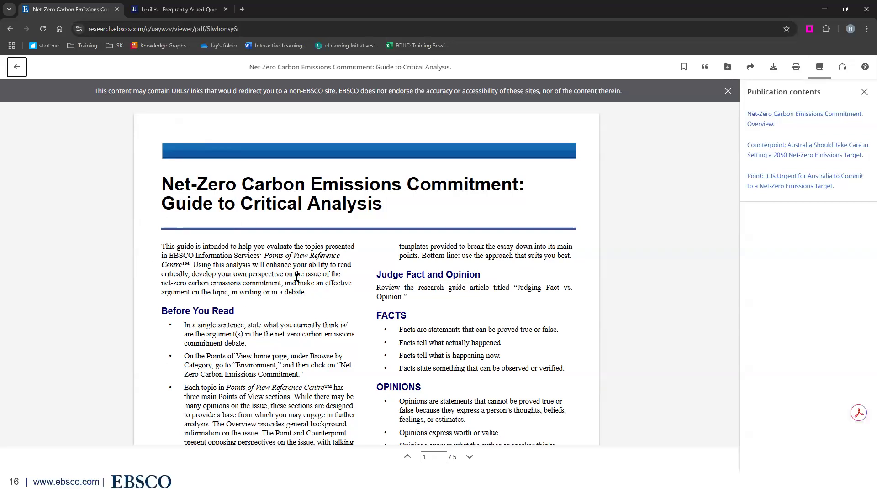
{"action": "scroll", "coordinate": [297, 277], "scroll_direction": "down", "scroll_amount": 2}
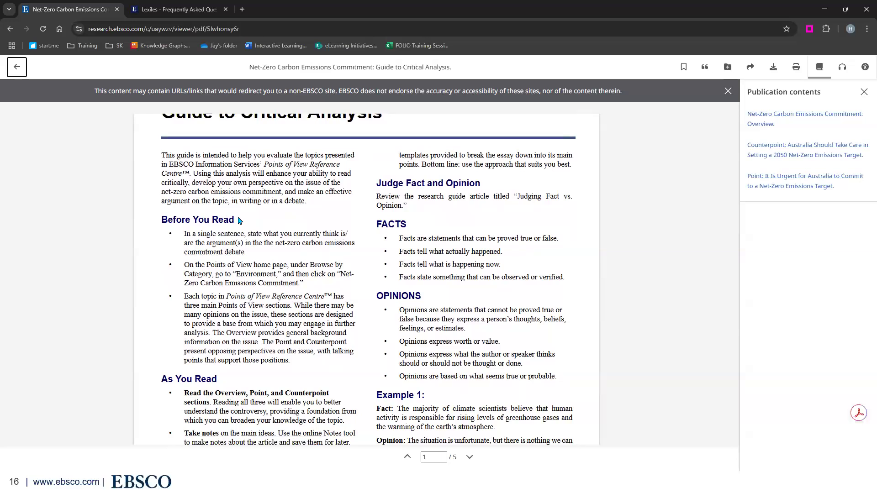
{"action": "scroll", "coordinate": [171, 252], "scroll_direction": "down", "scroll_amount": 3}
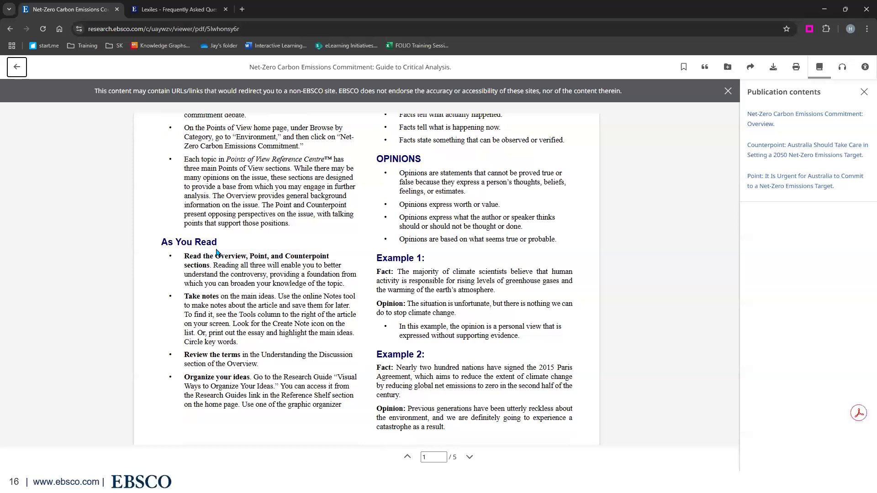
{"action": "scroll", "coordinate": [217, 253], "scroll_direction": "up", "scroll_amount": 3}
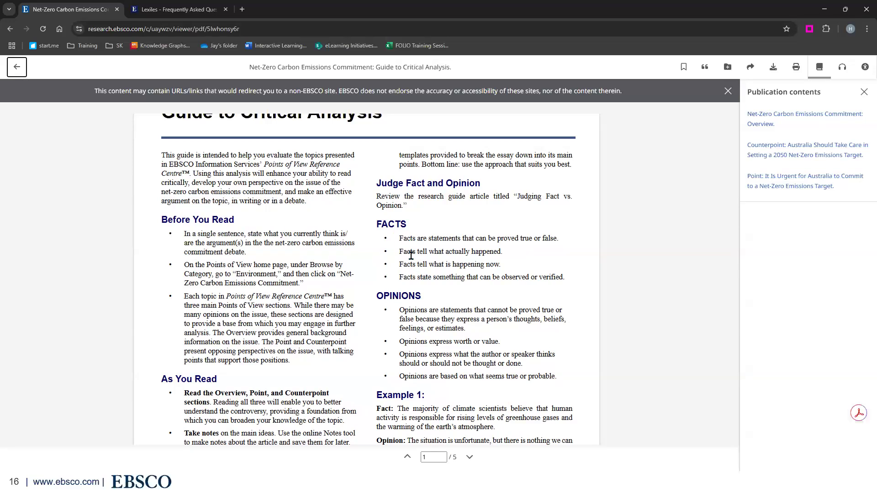
{"action": "scroll", "coordinate": [417, 294], "scroll_direction": "down", "scroll_amount": 3}
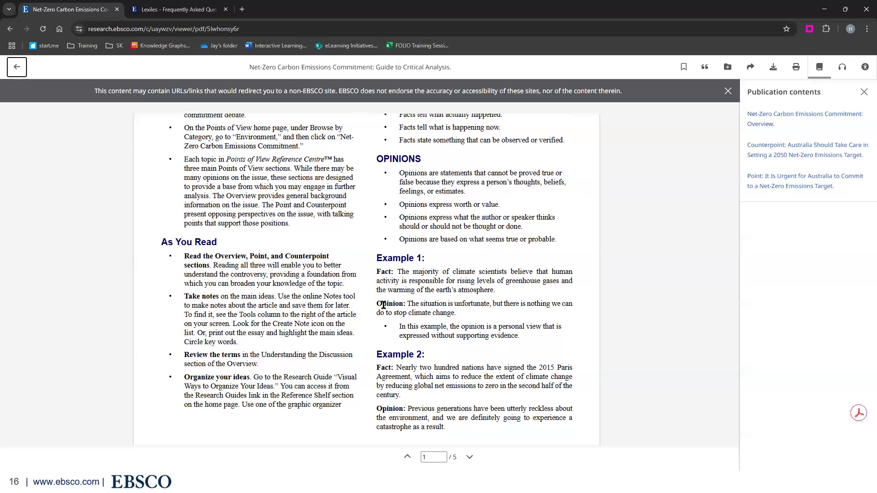
- Read the guide's remaining examples, essay tasks, how-to topics and Debate It section on pages 2 and 3, and return to its beginning
{"action": "scroll", "coordinate": [384, 304], "scroll_direction": "down", "scroll_amount": 8}
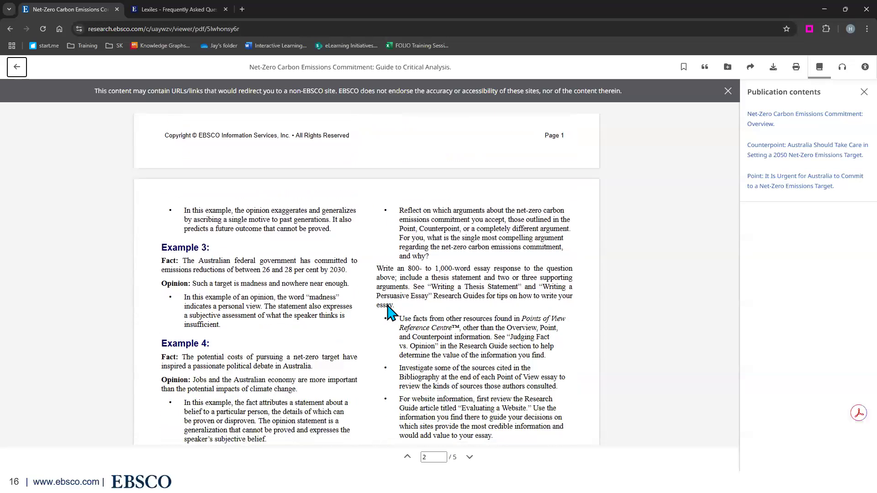
{"action": "scroll", "coordinate": [387, 304], "scroll_direction": "down", "scroll_amount": 7}
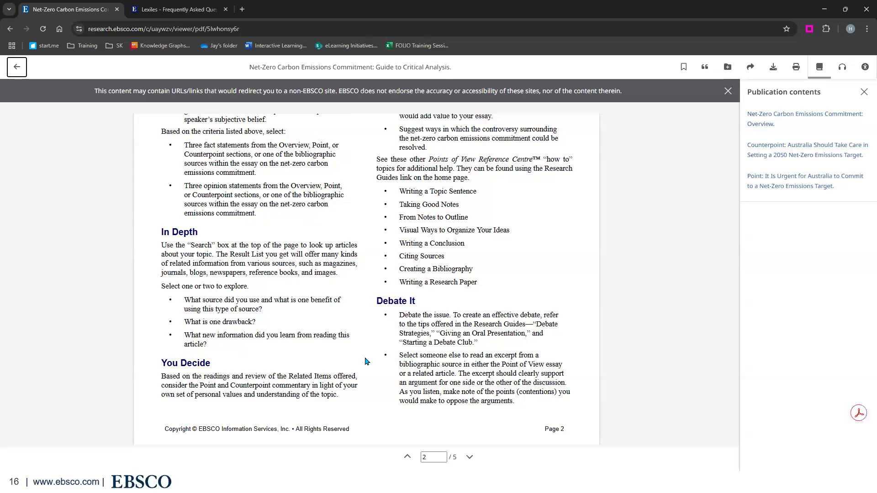
{"action": "scroll", "coordinate": [376, 338], "scroll_direction": "up", "scroll_amount": 4}
{"action": "scroll", "coordinate": [375, 338], "scroll_direction": "up", "scroll_amount": 3}
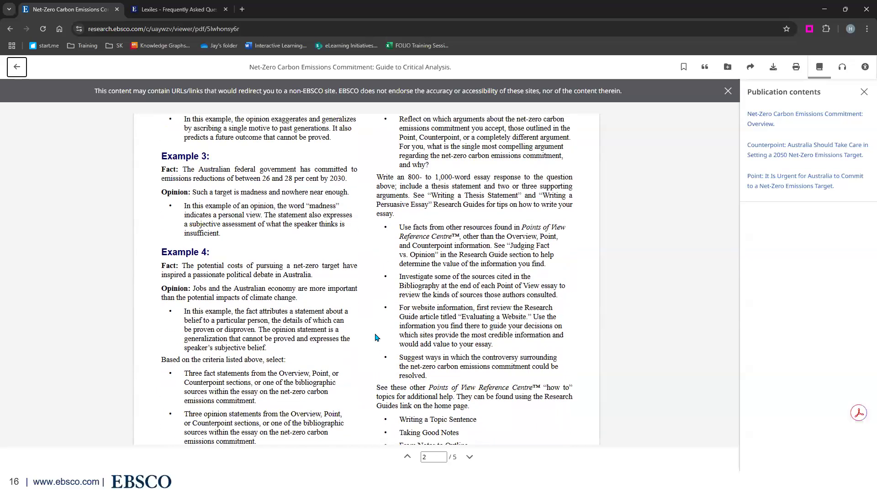
{"action": "scroll", "coordinate": [377, 338], "scroll_direction": "down", "scroll_amount": 8}
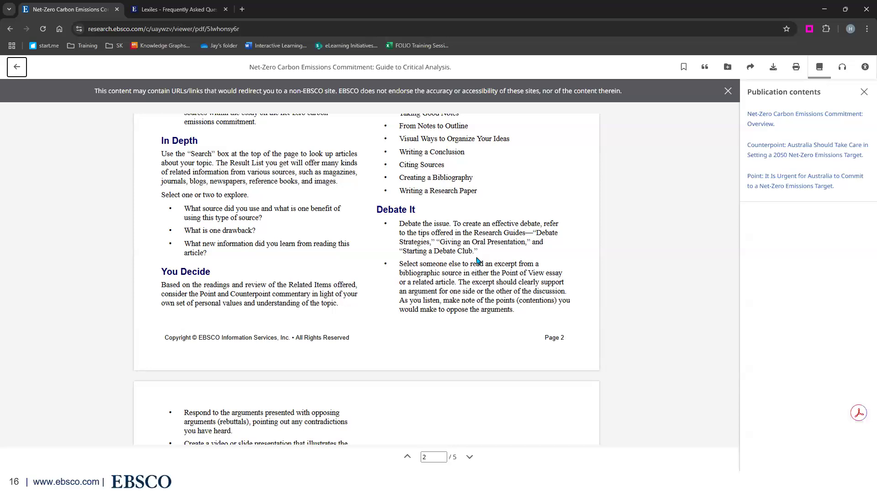
{"action": "scroll", "coordinate": [476, 261], "scroll_direction": "down", "scroll_amount": 3}
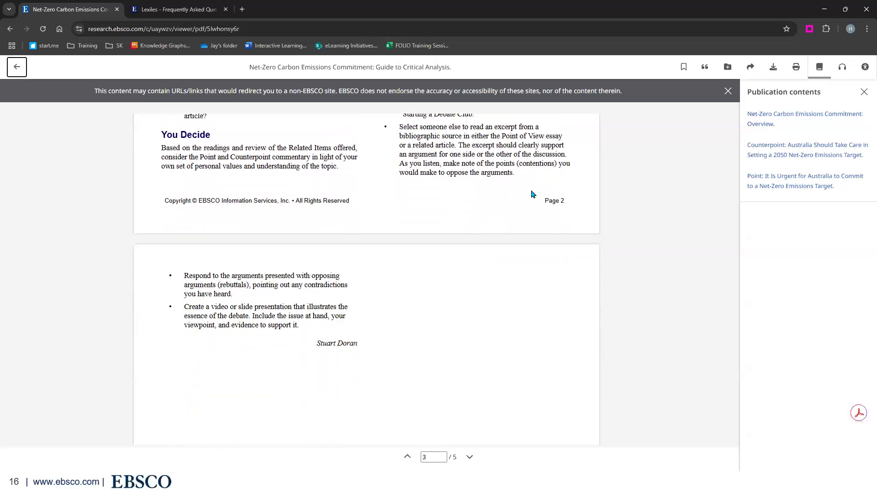
{"action": "scroll", "coordinate": [530, 191], "scroll_direction": "up", "scroll_amount": 10}
{"action": "scroll", "coordinate": [530, 192], "scroll_direction": "up", "scroll_amount": 15}
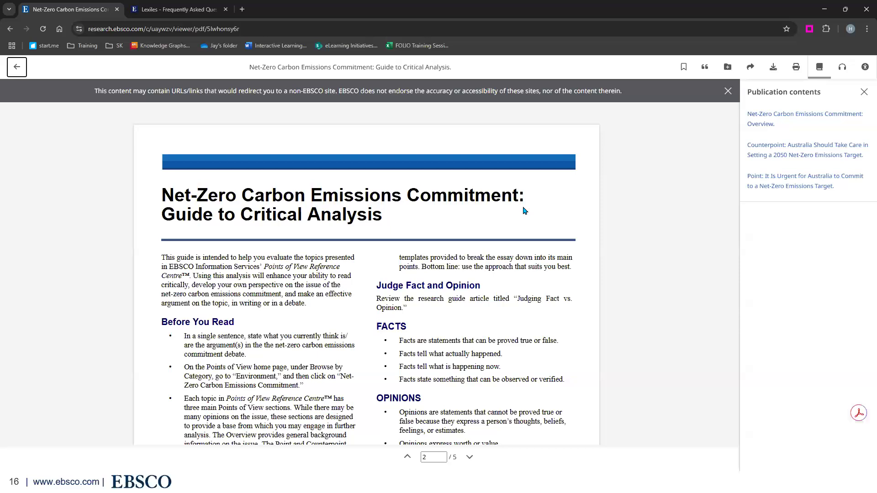
{"action": "scroll", "coordinate": [523, 238], "scroll_direction": "down", "scroll_amount": 1}
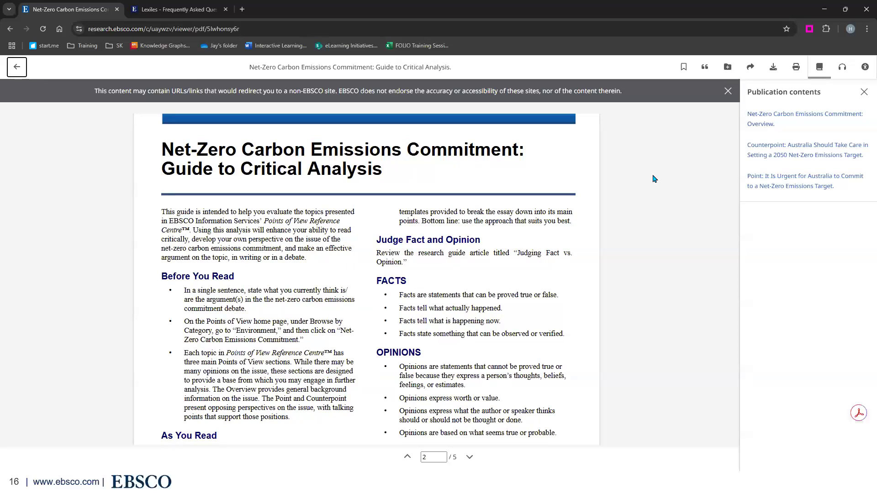
- Open the audio listening options for the Guide to Critical Analysis and bookmark the article
{"action": "left_click", "coordinate": [842, 71]}
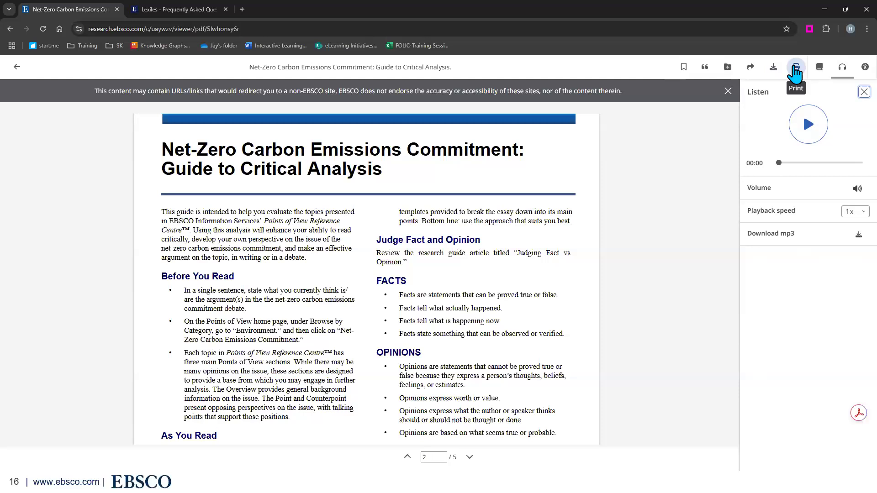
{"action": "left_click", "coordinate": [684, 72]}
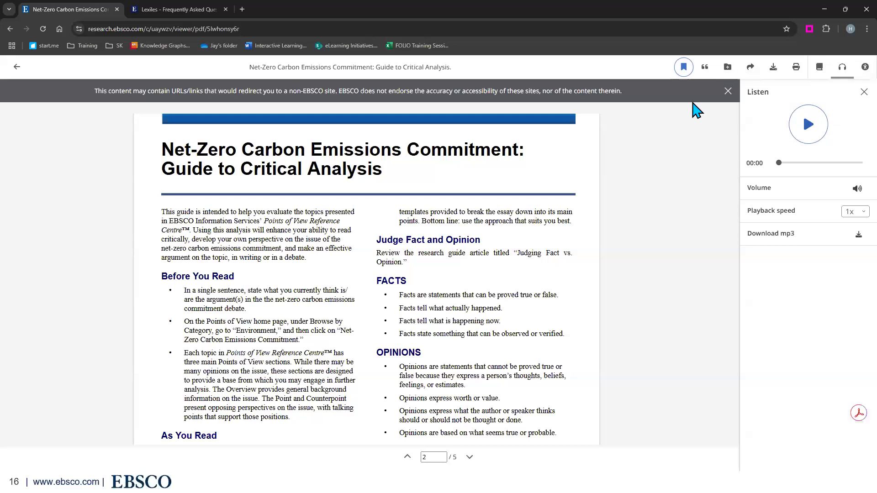
- Copy the Guide to Critical Analysis citation in APA 7th Edition style and review the citation export options
{"action": "left_click", "coordinate": [705, 67]}
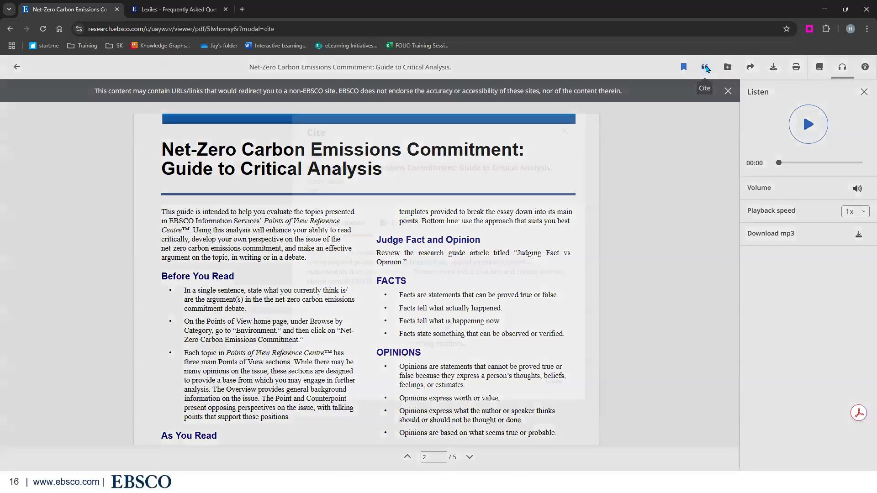
{"action": "left_click", "coordinate": [397, 288]}
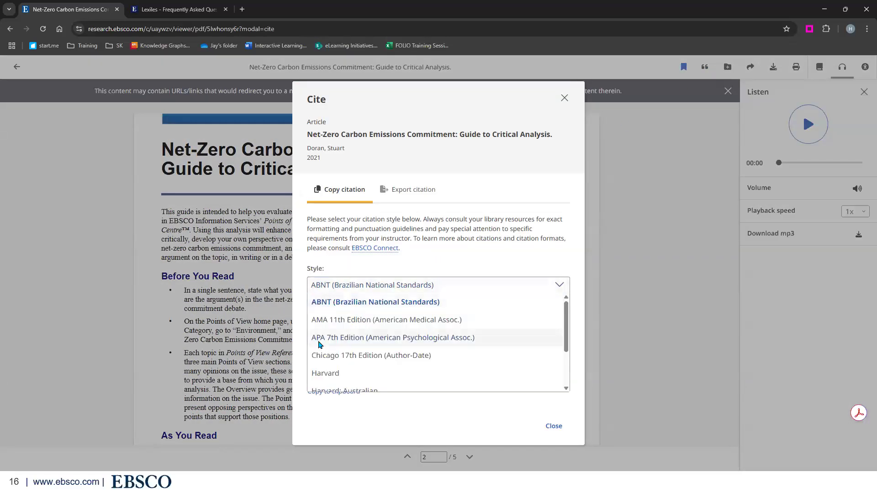
{"action": "left_click", "coordinate": [319, 342]}
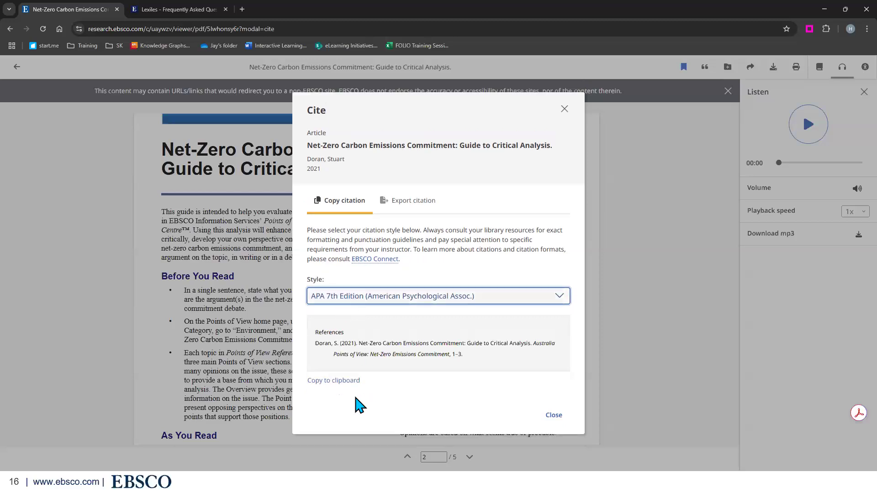
{"action": "left_click", "coordinate": [335, 382]}
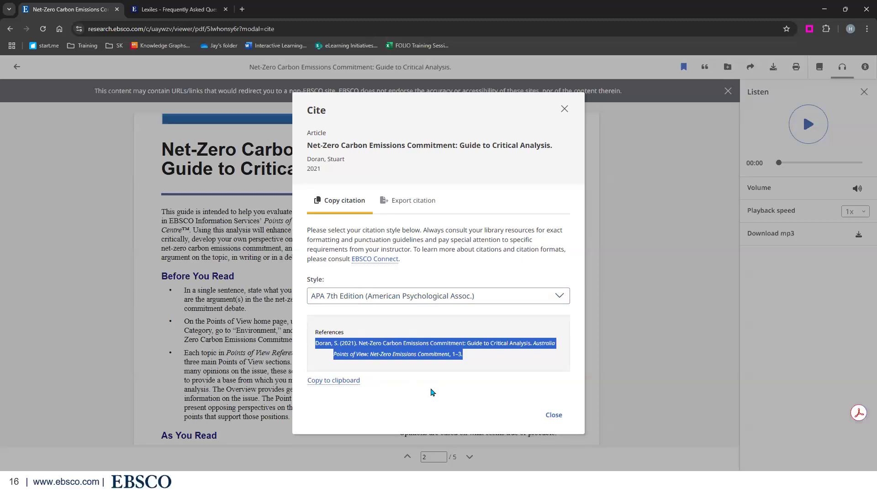
{"action": "left_click", "coordinate": [414, 202]}
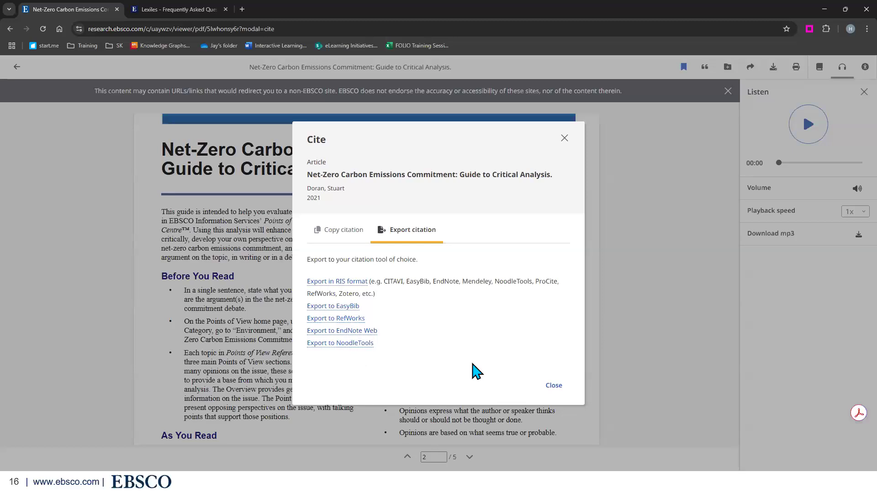
{"action": "left_click", "coordinate": [565, 139]}
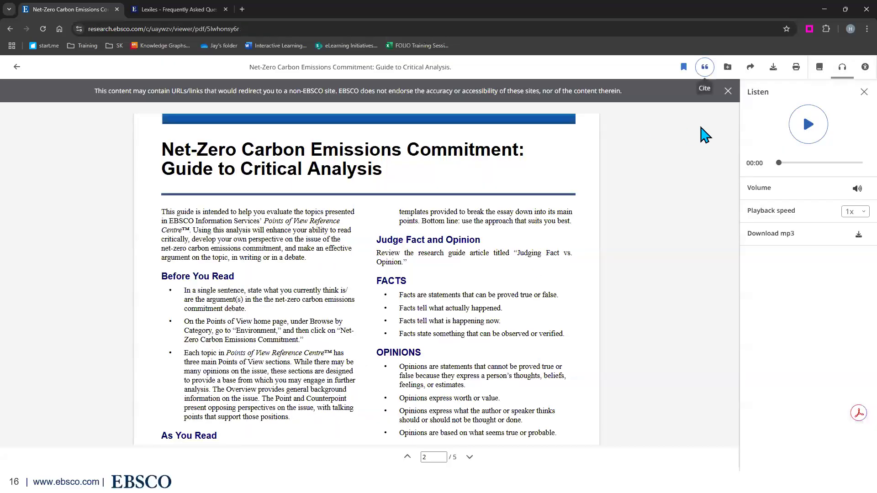
- Review the guide's add-to-project prompt and its sharing options, including sending by email, without submitting anything
{"action": "left_click", "coordinate": [728, 67]}
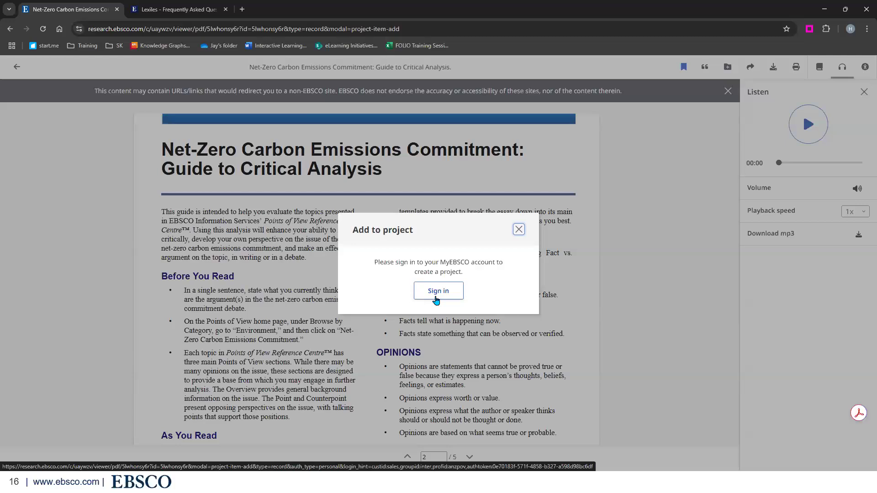
{"action": "left_click", "coordinate": [520, 230]}
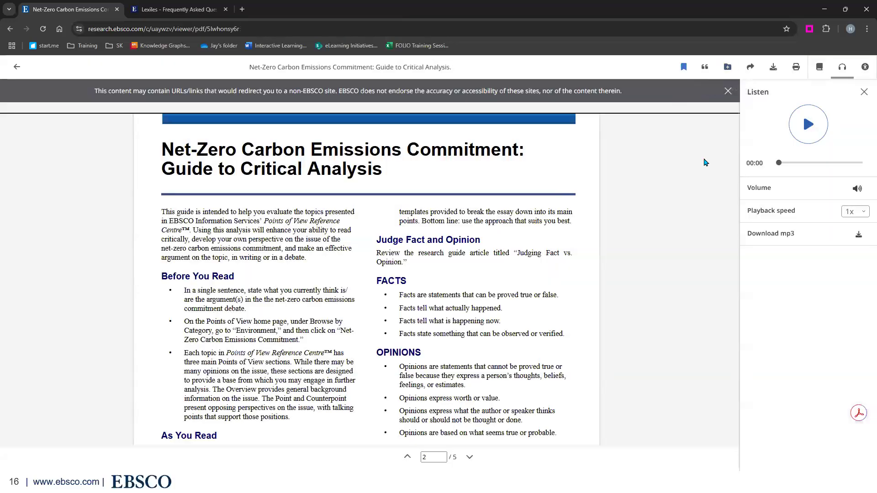
{"action": "left_click", "coordinate": [750, 70]}
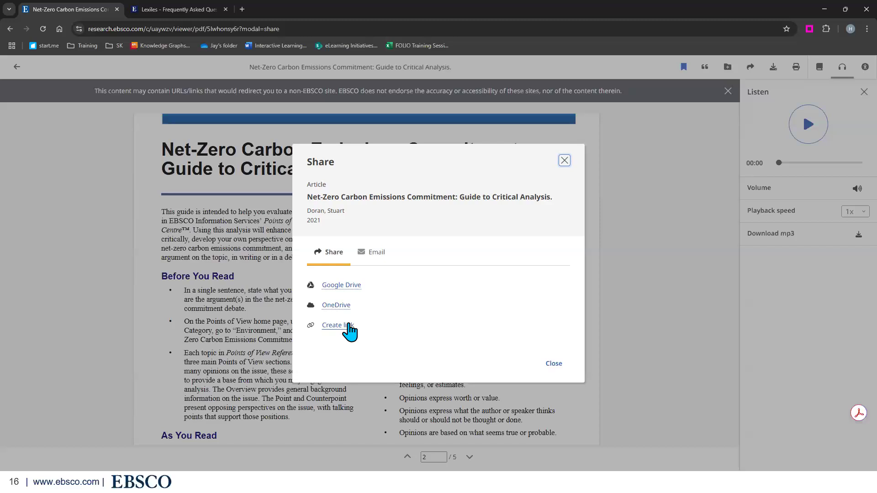
{"action": "left_click", "coordinate": [379, 256]}
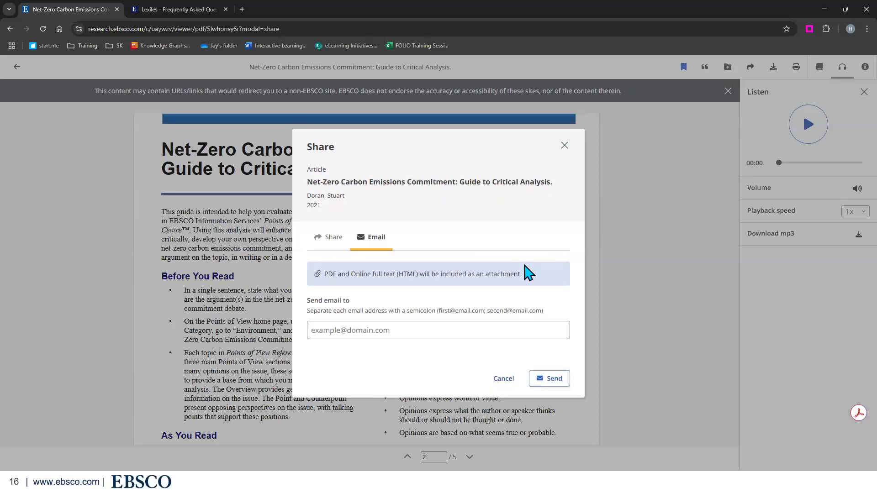
{"action": "left_click", "coordinate": [564, 147]}
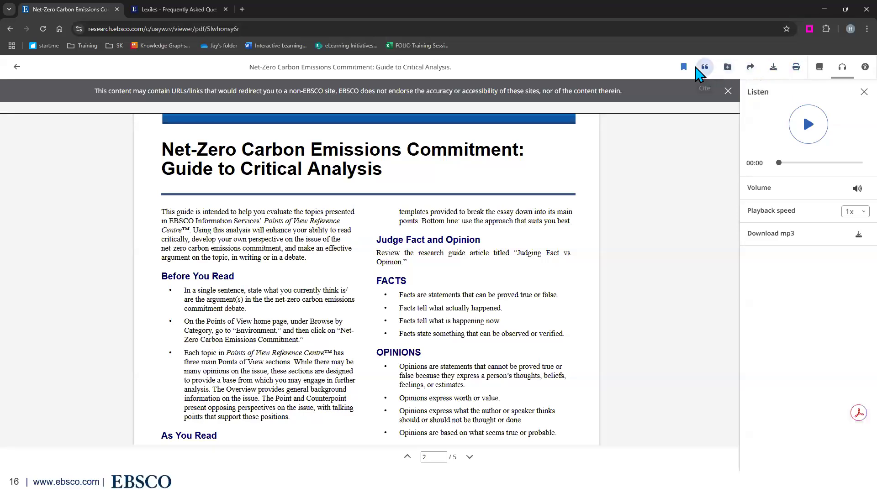
- Return through the previously opened articles to the "Net-Zero Carbon Emissions Commitment: Overview." record details
{"action": "left_click", "coordinate": [18, 69]}
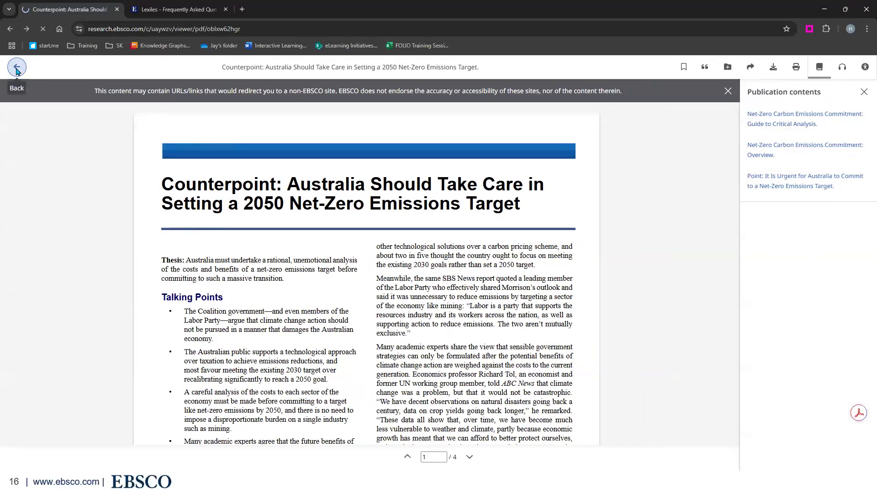
{"action": "left_click", "coordinate": [18, 70]}
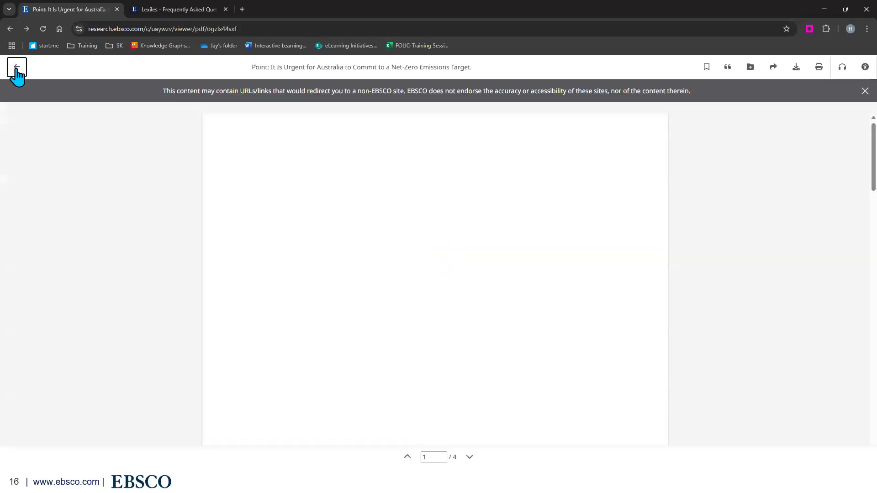
{"action": "left_click", "coordinate": [17, 71]}
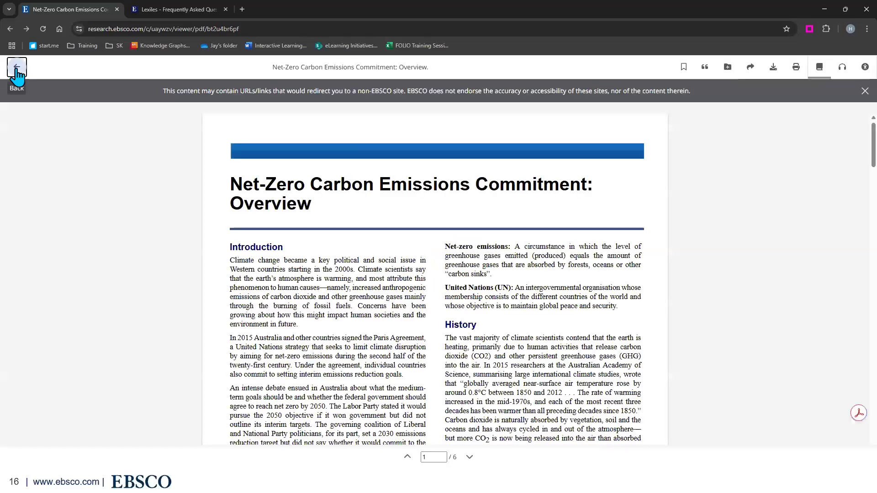
{"action": "left_click", "coordinate": [17, 72]}
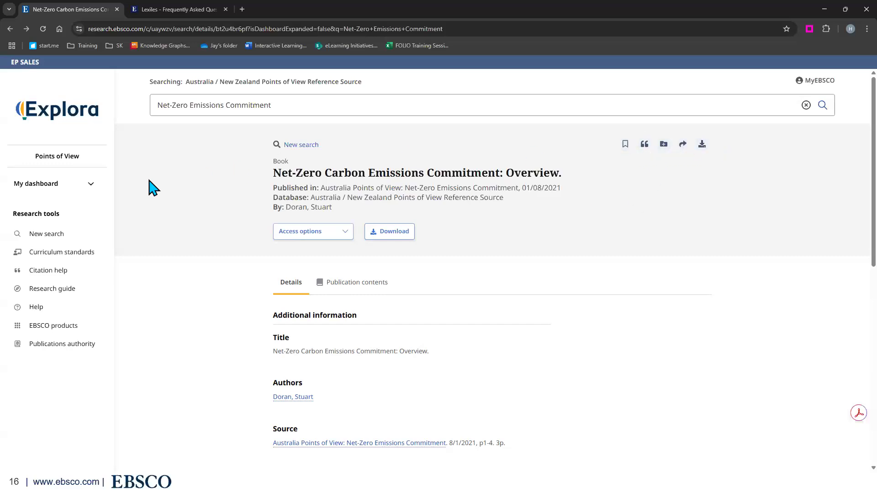
- Expand the personal dashboard options, bookmark the Overview record, and view the MyEBSCO account sign-in options
{"action": "left_click", "coordinate": [91, 185]}
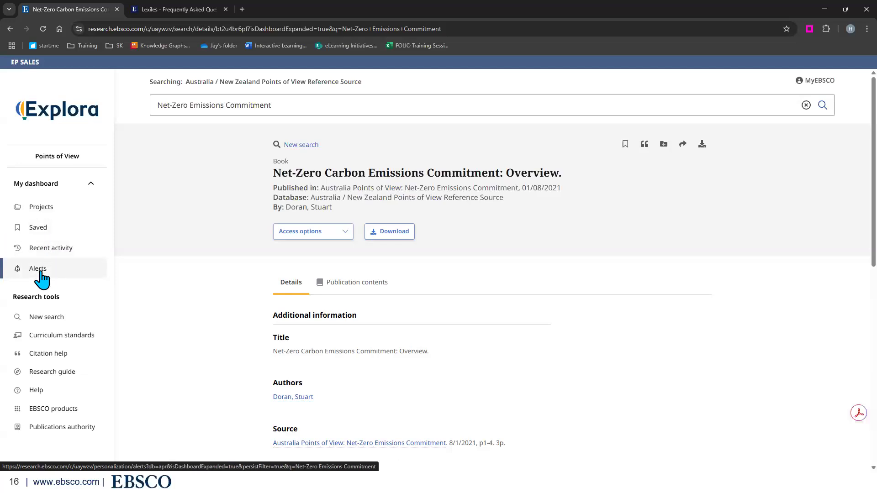
{"action": "left_click", "coordinate": [825, 81]}
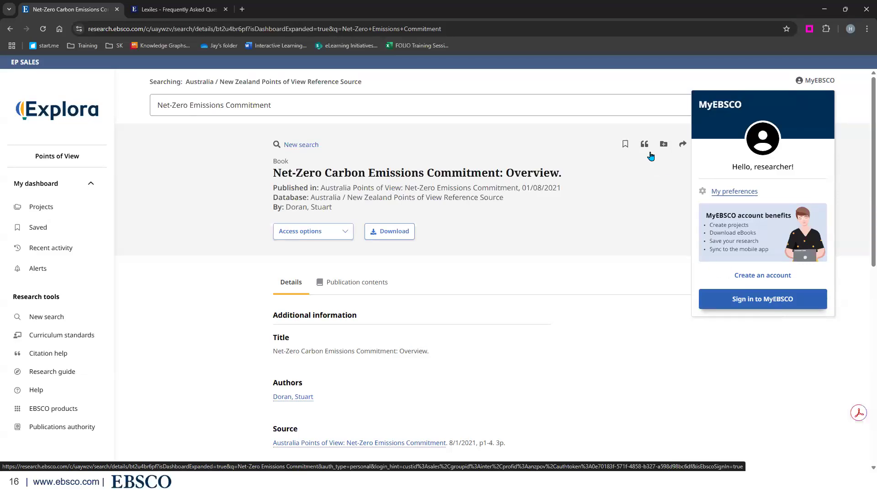
{"action": "left_click", "coordinate": [629, 168]}
{"action": "left_click", "coordinate": [626, 145]}
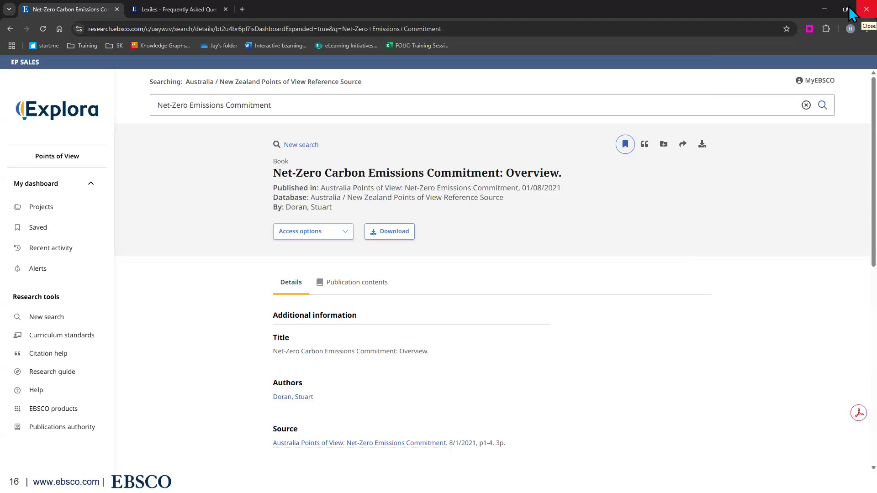
{"action": "left_click", "coordinate": [820, 83]}
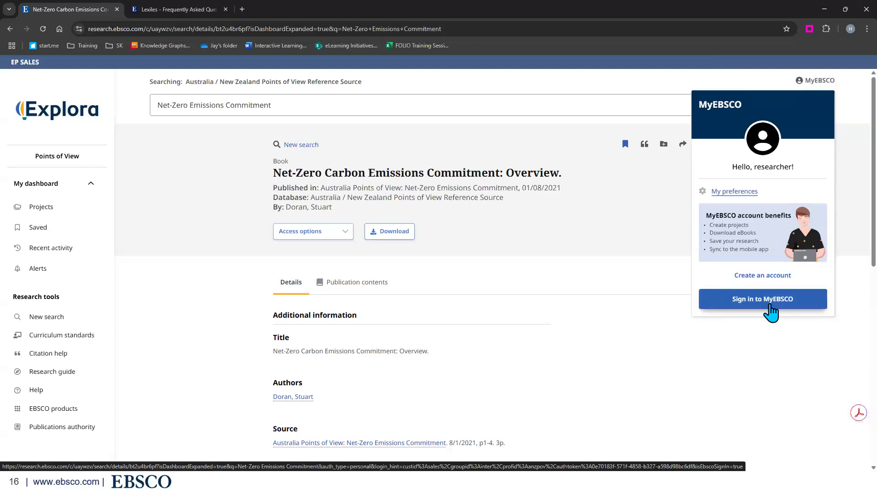
{"action": "left_click", "coordinate": [657, 181]}
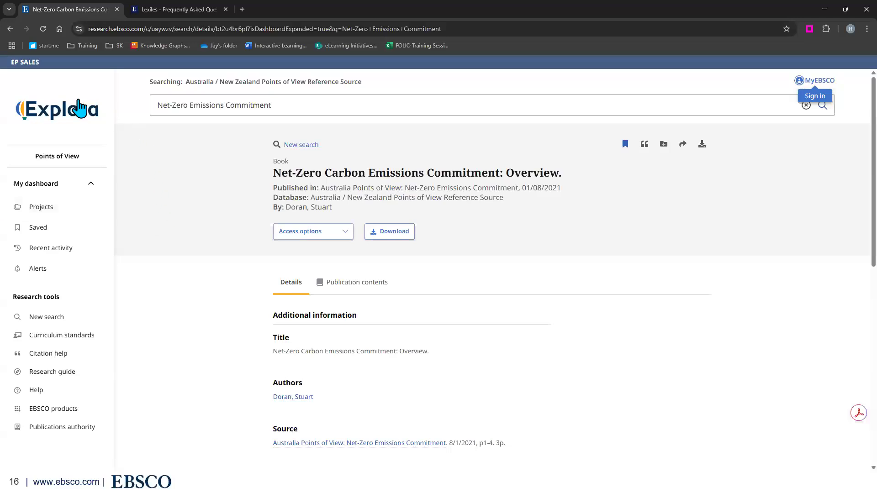
- View the Points of View home page and the New search page, and return to the home page
{"action": "left_click", "coordinate": [69, 116]}
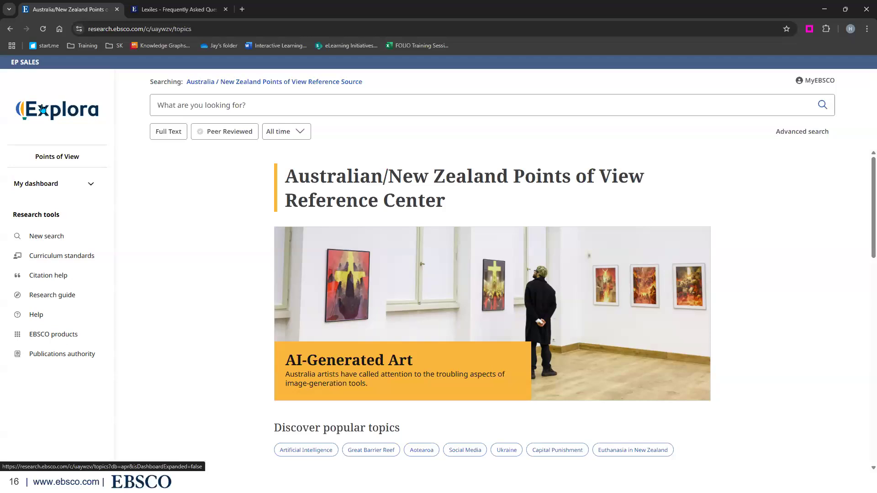
{"action": "left_click", "coordinate": [39, 244]}
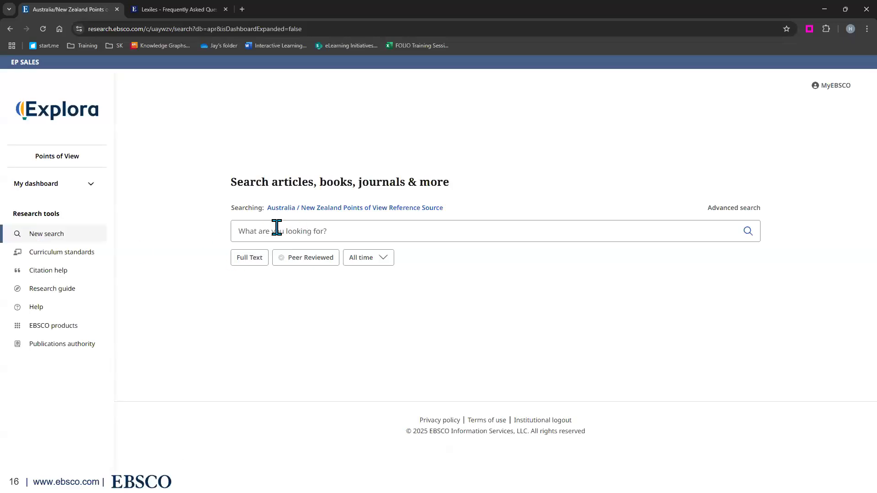
{"action": "left_click", "coordinate": [59, 120]}
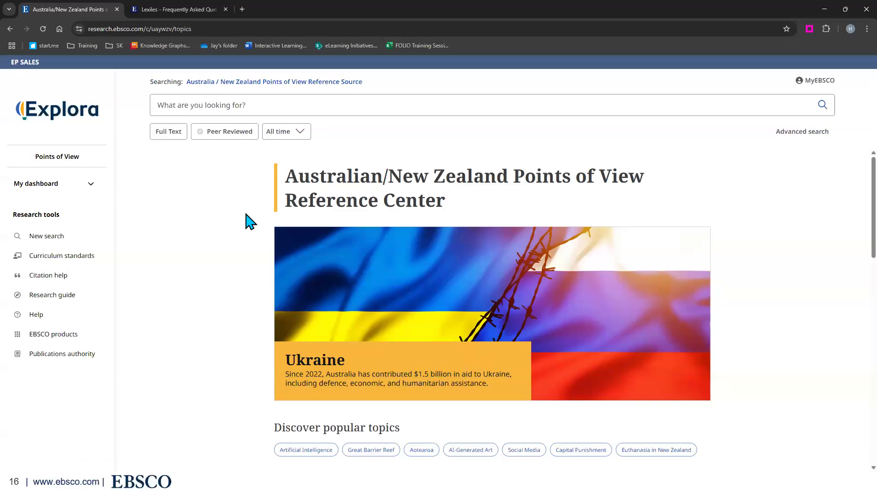
- Open the "Debate Scorecard" article from the home page's featured content and review its scoring criteria
{"action": "scroll", "coordinate": [250, 222], "scroll_direction": "down", "scroll_amount": 9}
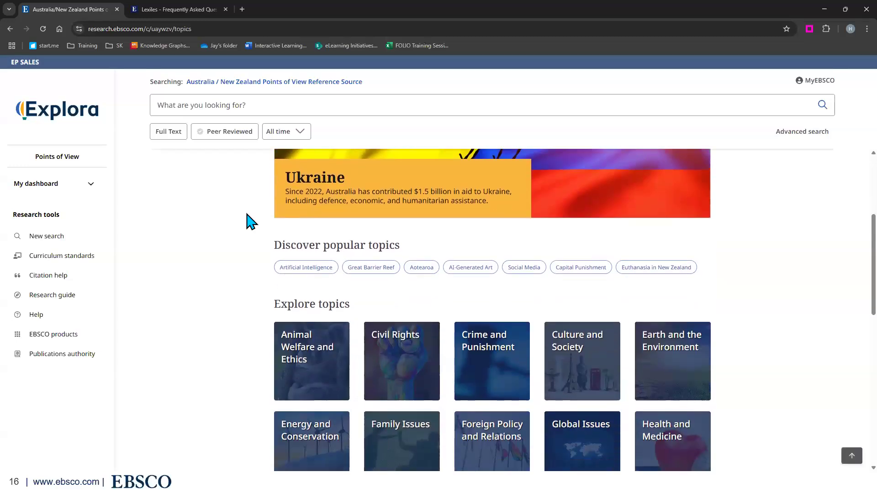
{"action": "scroll", "coordinate": [251, 222], "scroll_direction": "down", "scroll_amount": 5}
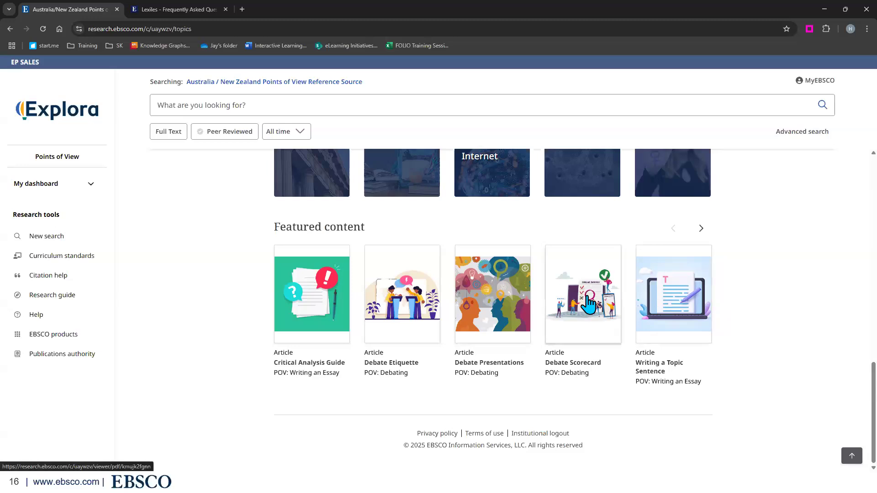
{"action": "left_click", "coordinate": [589, 297]}
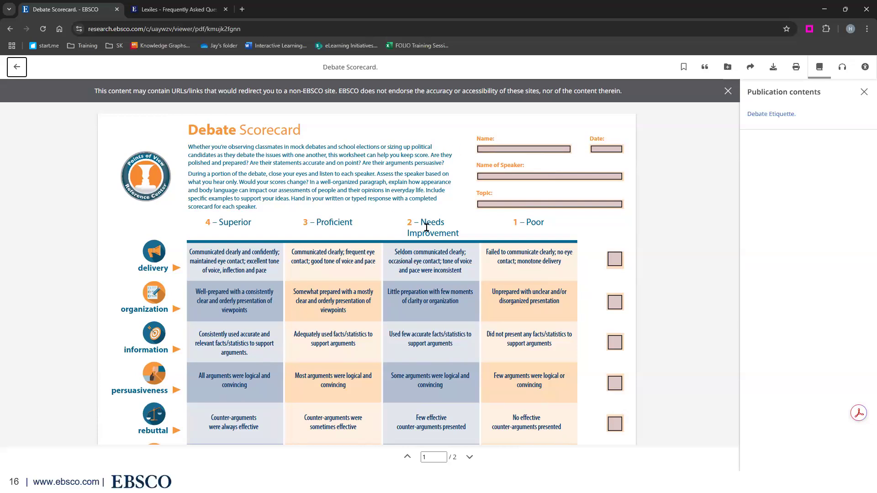
{"action": "scroll", "coordinate": [426, 227], "scroll_direction": "down", "scroll_amount": 5}
{"action": "scroll", "coordinate": [426, 227], "scroll_direction": "up", "scroll_amount": 5}
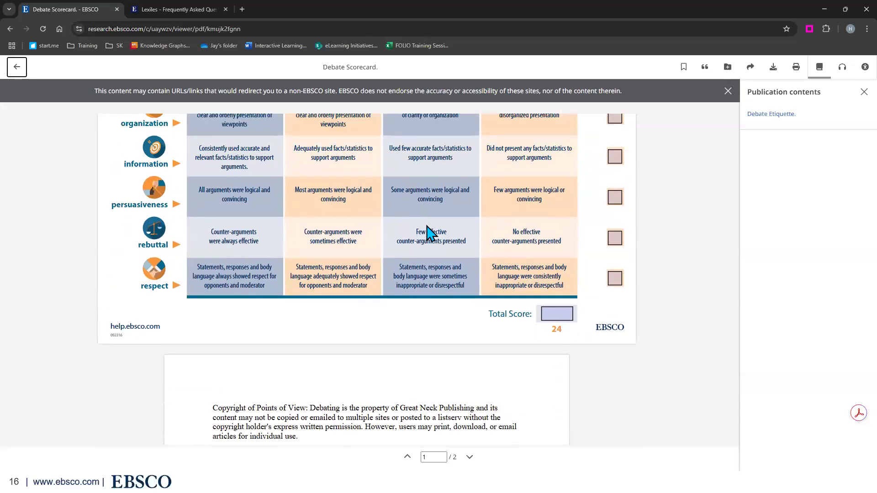
- Open the related "Debate Etiquette" article from the same publication and skim through its guidance
{"action": "left_click", "coordinate": [761, 114]}
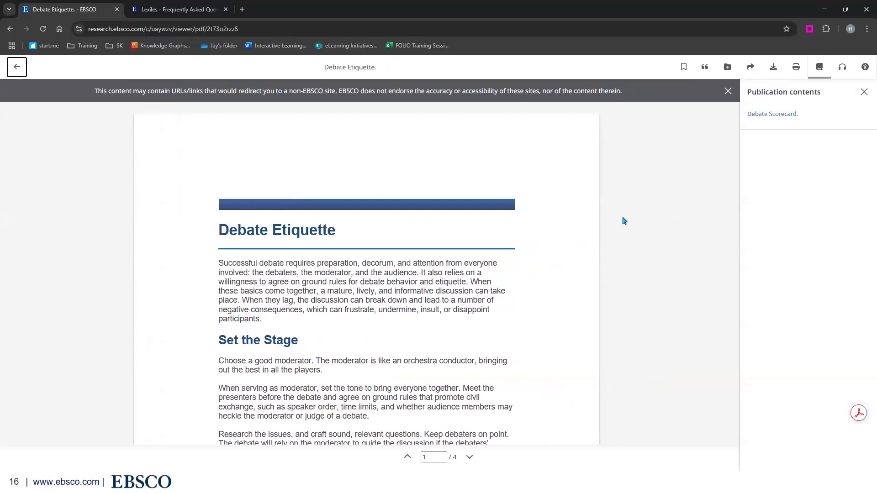
{"action": "scroll", "coordinate": [607, 223], "scroll_direction": "down", "scroll_amount": 8}
{"action": "scroll", "coordinate": [607, 224], "scroll_direction": "down", "scroll_amount": 5}
{"action": "scroll", "coordinate": [608, 226], "scroll_direction": "up", "scroll_amount": 3}
{"action": "scroll", "coordinate": [607, 227], "scroll_direction": "up", "scroll_amount": 10}
- Return to the Points of View home page and look over its topics and featured content
{"action": "left_click", "coordinate": [16, 69]}
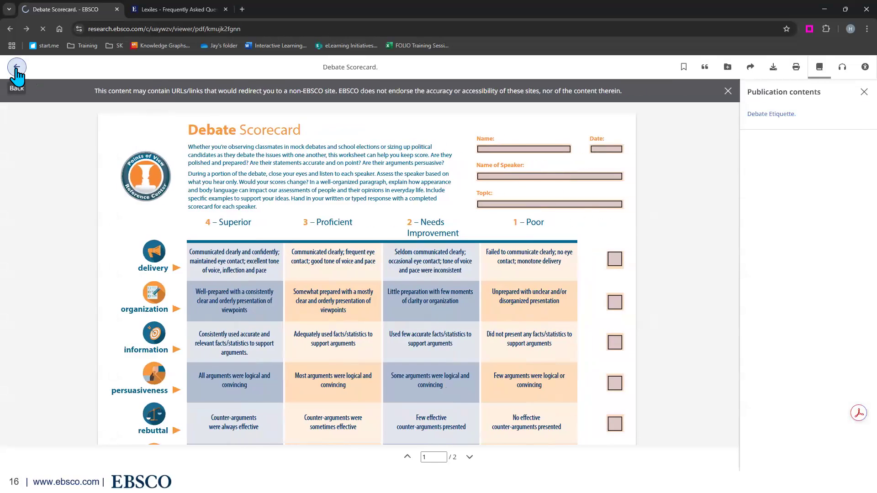
{"action": "left_click", "coordinate": [16, 68]}
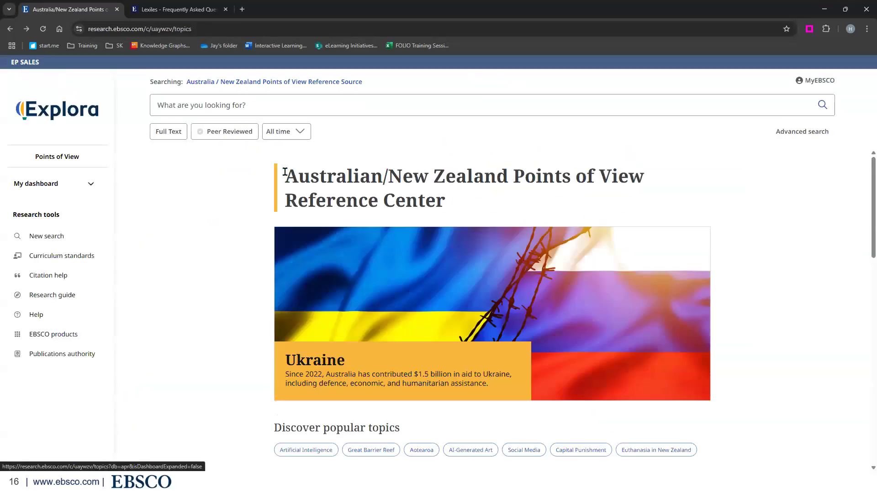
{"action": "scroll", "coordinate": [205, 175], "scroll_direction": "down", "scroll_amount": 12}
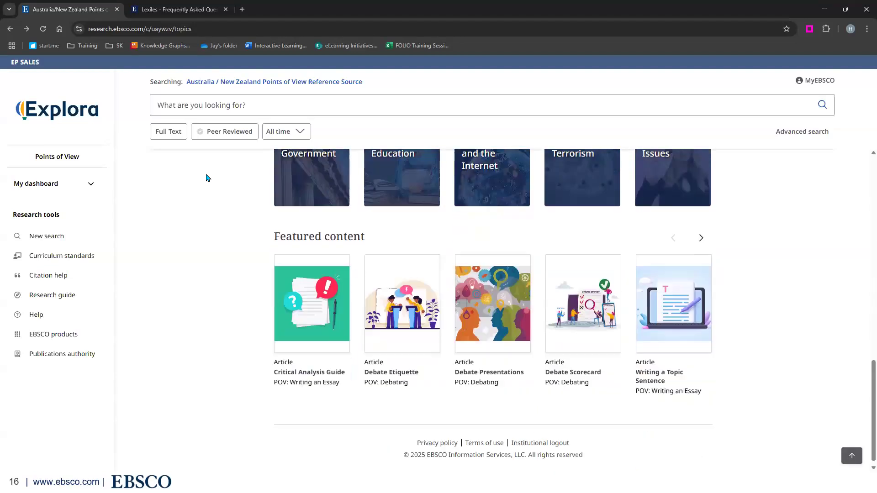
{"action": "scroll", "coordinate": [211, 178], "scroll_direction": "up", "scroll_amount": 7}
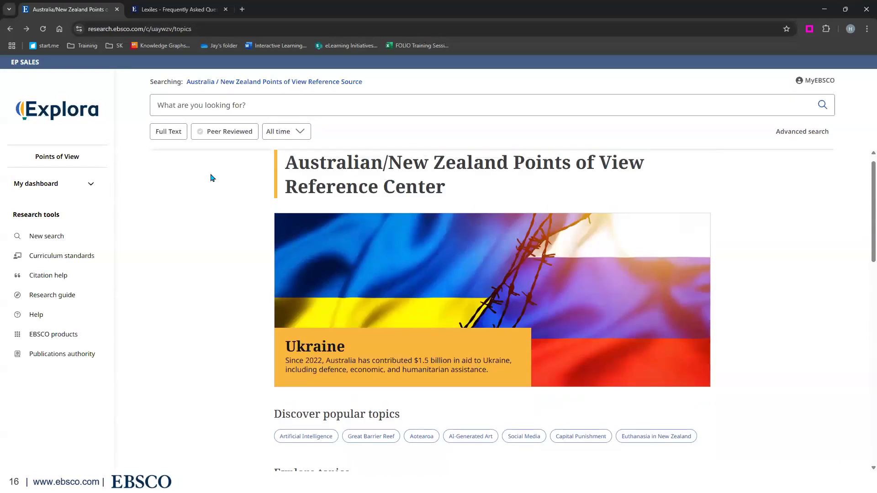
- Search the Points of View database for "juvenile offenders"
{"action": "left_click", "coordinate": [256, 110]}
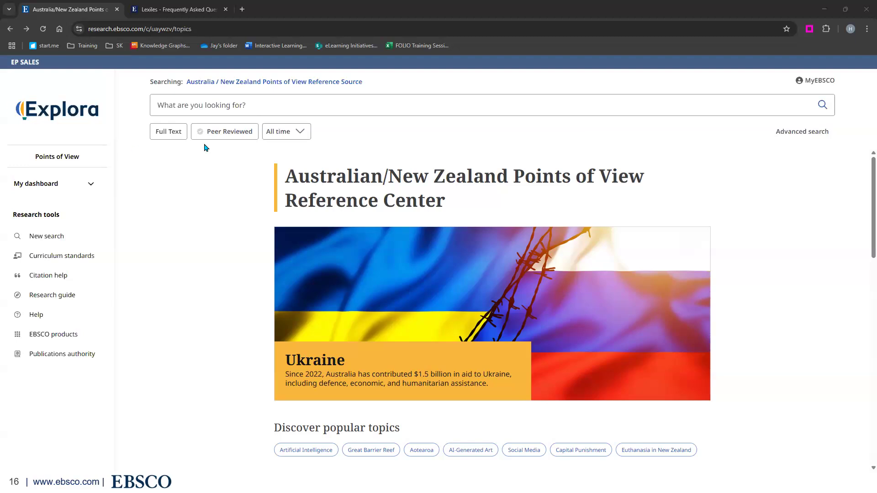
{"action": "left_click", "coordinate": [324, 101]}
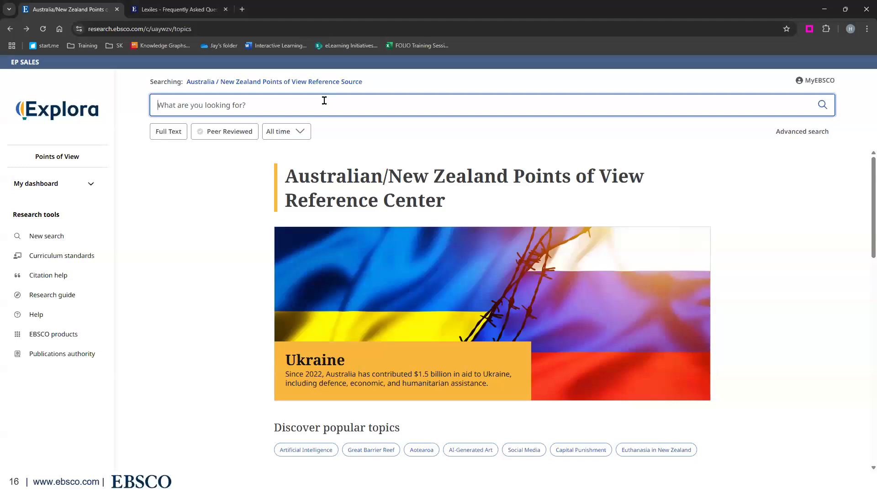
{"action": "type", "text": "juven"}
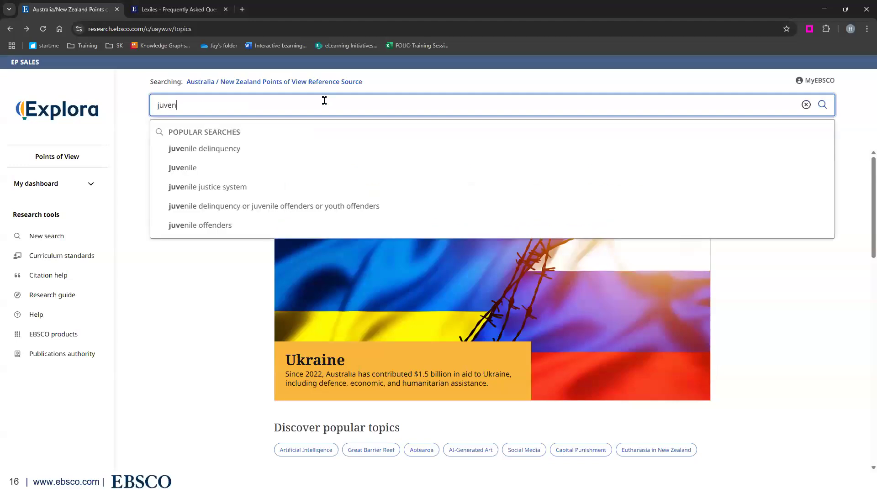
{"action": "type", "text": "ile offenders"}
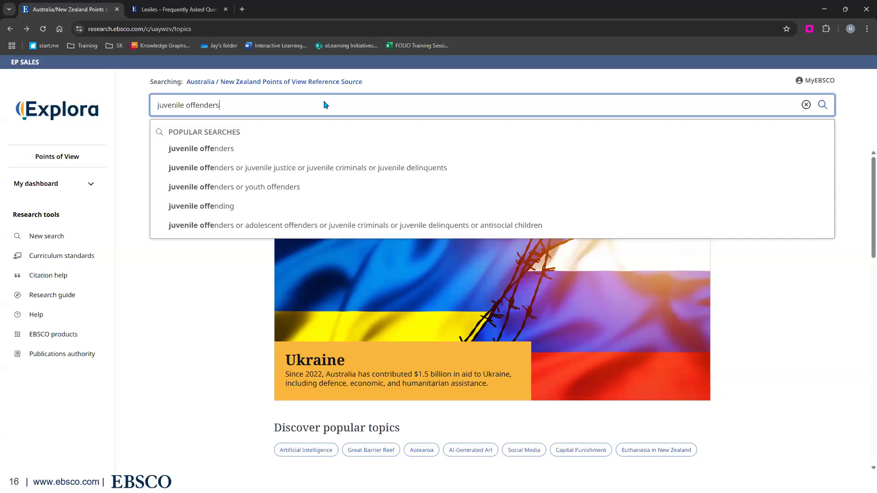
{"action": "key", "text": "Return"}
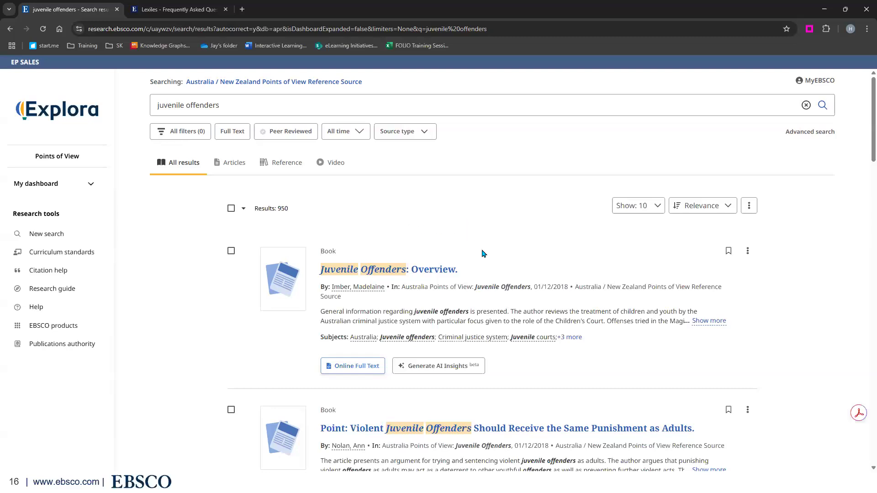
- View the first result's actions, the options to save the search or create an alert, and the sections under My dashboard
{"action": "left_click", "coordinate": [748, 252]}
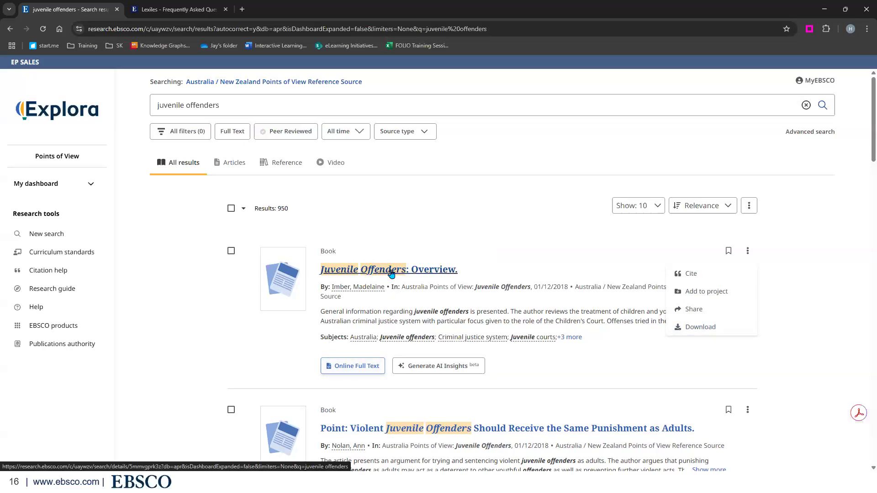
{"action": "left_click", "coordinate": [763, 201]}
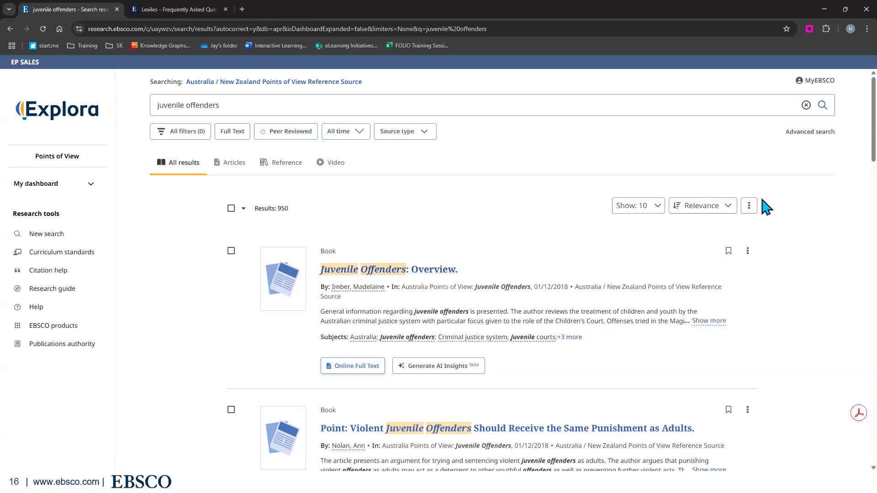
{"action": "left_click", "coordinate": [749, 206]}
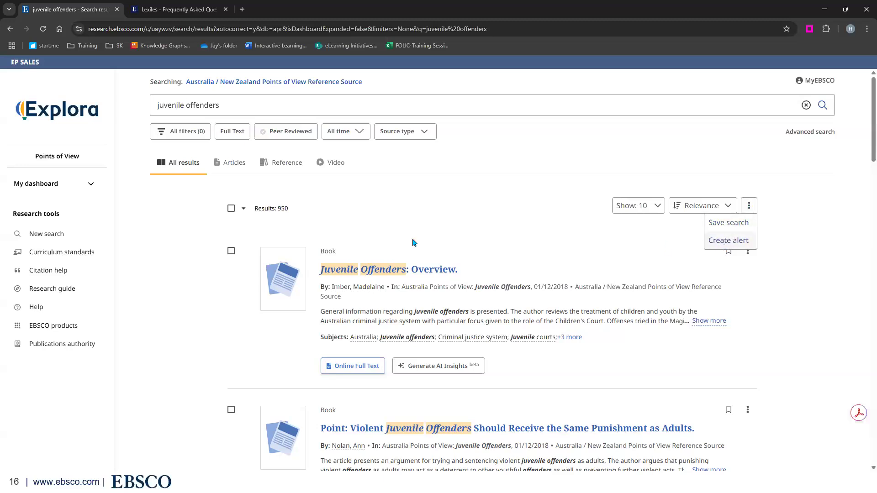
{"action": "left_click", "coordinate": [91, 184]}
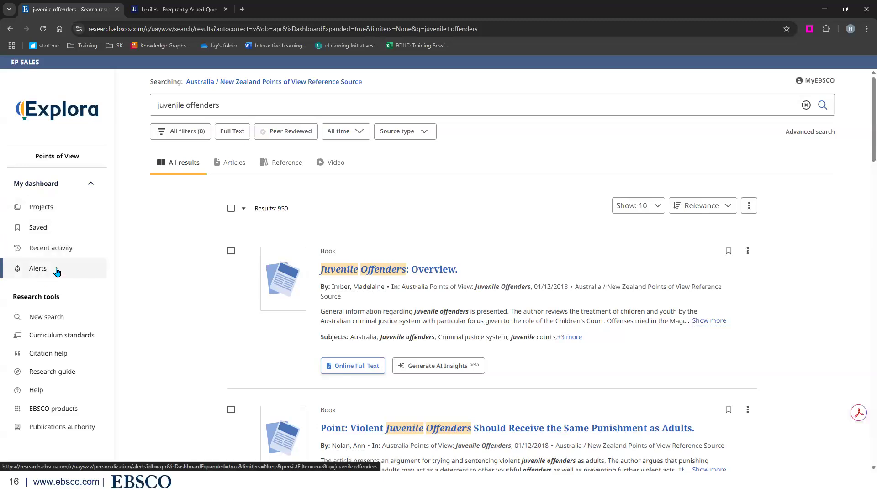
{"action": "left_click", "coordinate": [748, 208]}
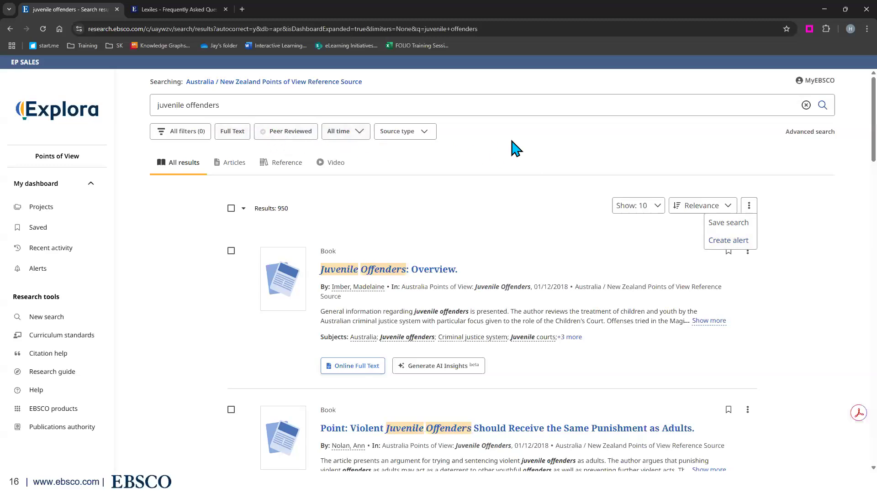
{"action": "left_click", "coordinate": [515, 147]}
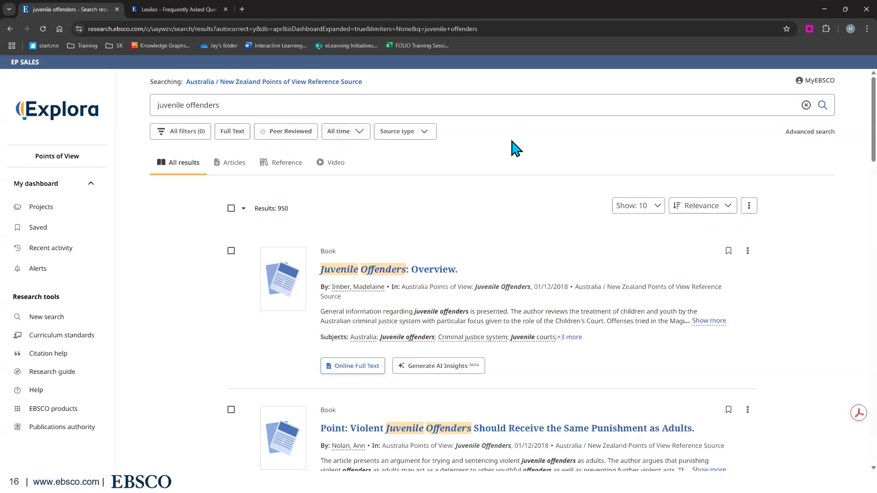
- Filter the juvenile offenders results to the Points of View source type and look through the filtered list
{"action": "left_click", "coordinate": [417, 134]}
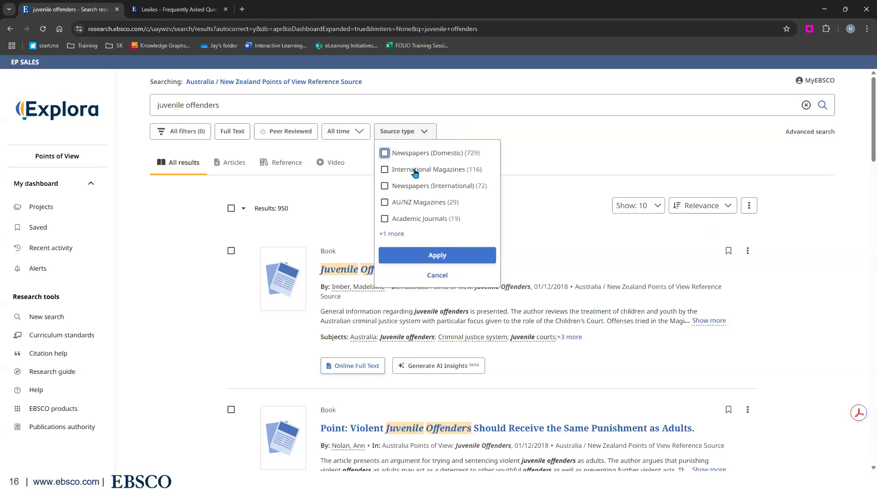
{"action": "left_click", "coordinate": [397, 235]}
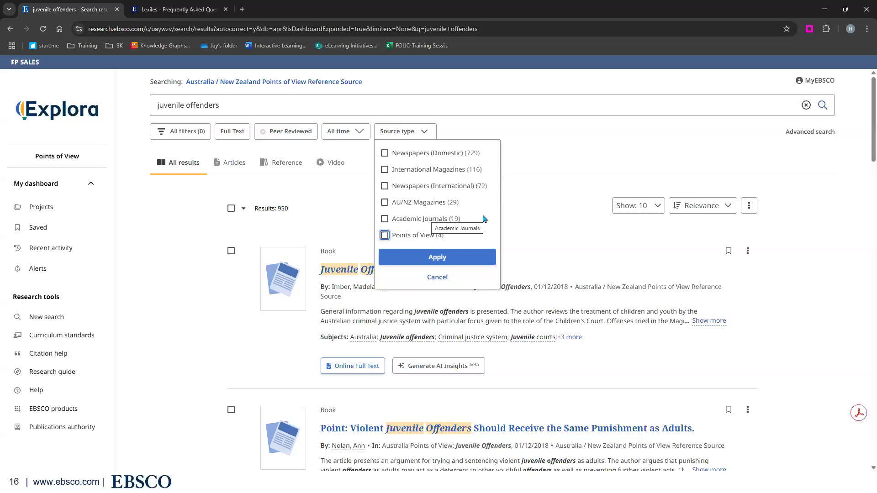
{"action": "left_click", "coordinate": [384, 235]}
{"action": "left_click", "coordinate": [446, 257]}
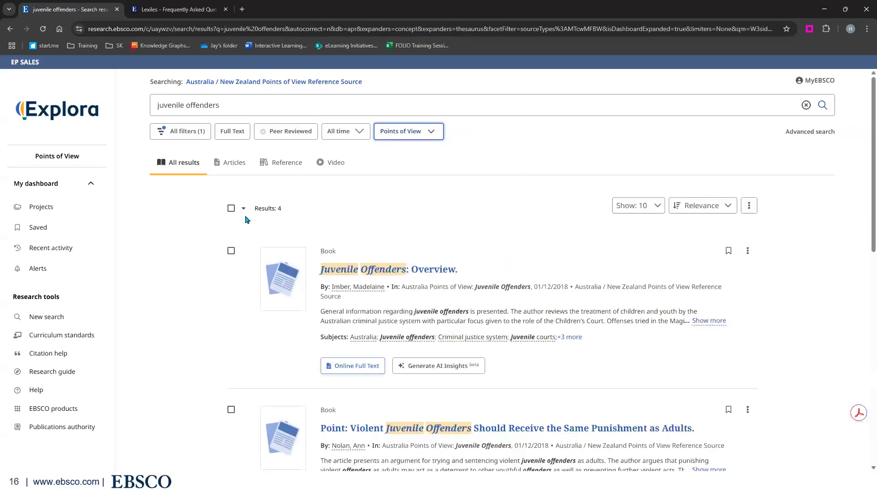
{"action": "scroll", "coordinate": [249, 217], "scroll_direction": "down", "scroll_amount": 2}
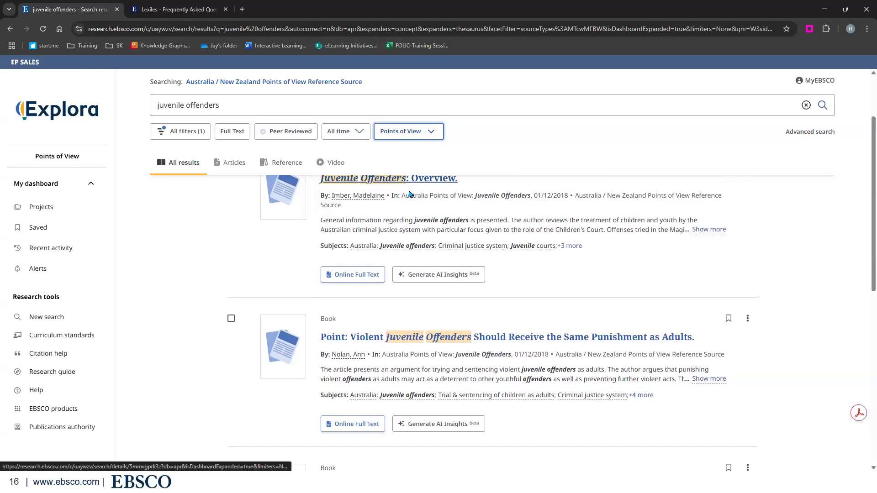
{"action": "scroll", "coordinate": [345, 291], "scroll_direction": "down", "scroll_amount": 1}
{"action": "scroll", "coordinate": [343, 292], "scroll_direction": "down", "scroll_amount": 3}
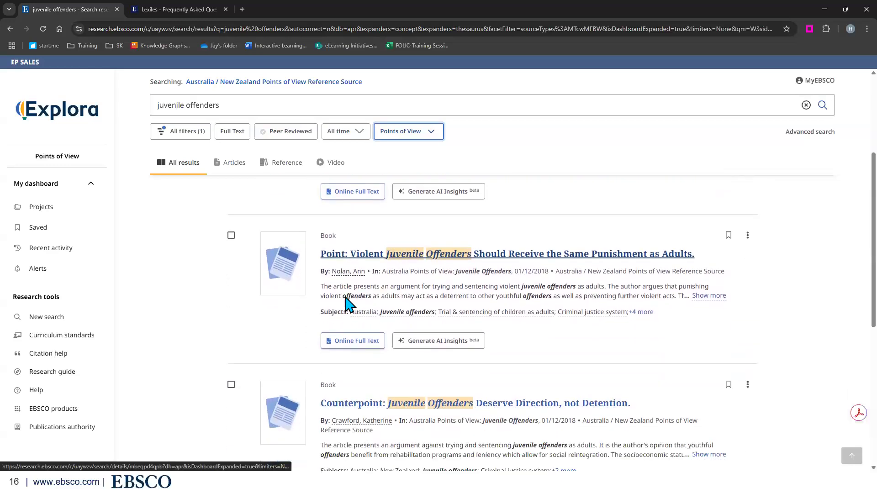
{"action": "scroll", "coordinate": [343, 312], "scroll_direction": "down", "scroll_amount": 4}
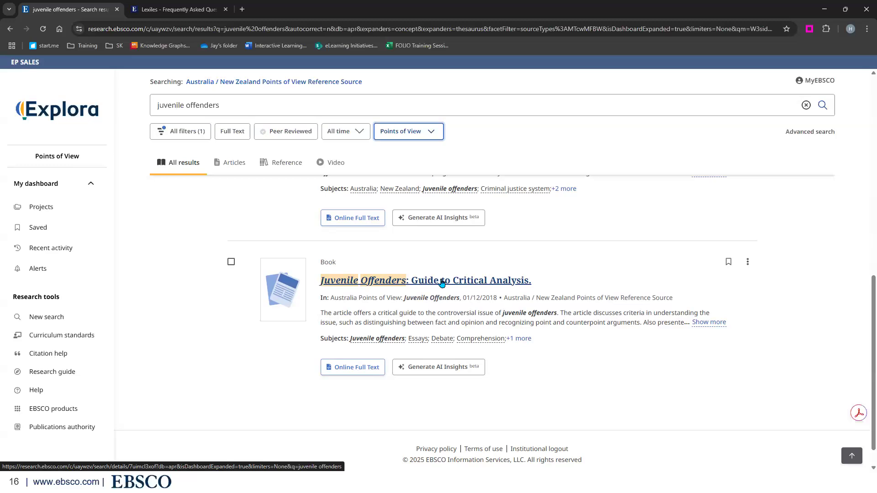
- Review the full set of filters down to Lexile Range, and remove the Points of View source type filter from the results
{"action": "left_click", "coordinate": [188, 133]}
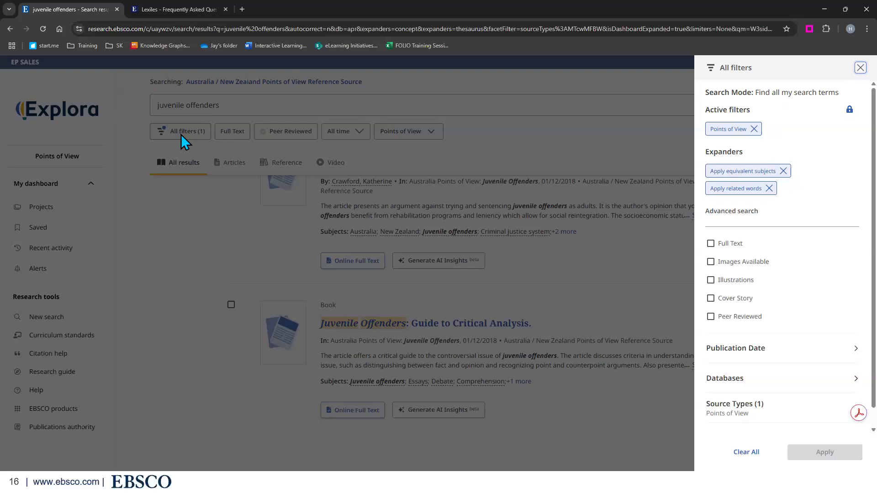
{"action": "scroll", "coordinate": [822, 215], "scroll_direction": "down", "scroll_amount": 1}
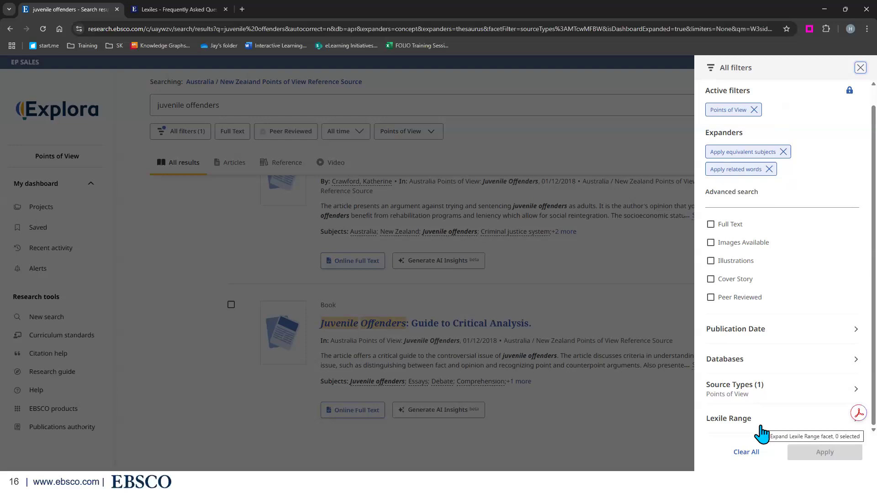
{"action": "left_click", "coordinate": [860, 67]}
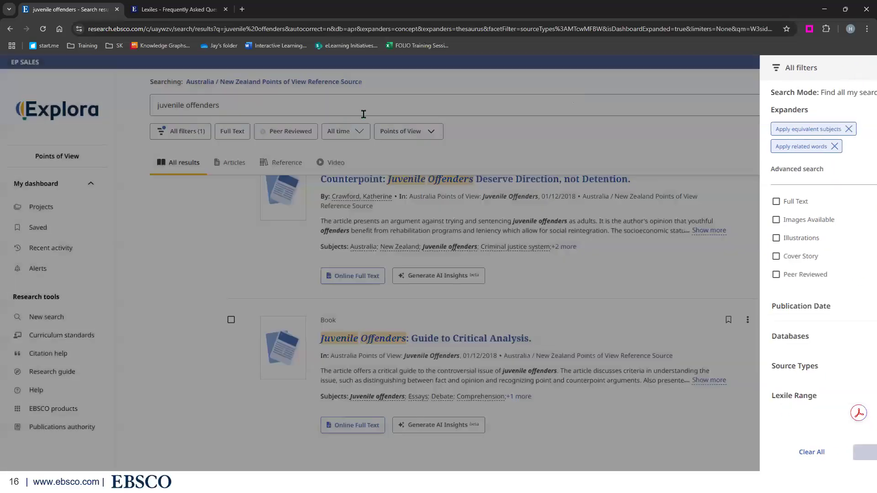
{"action": "left_click", "coordinate": [396, 134]}
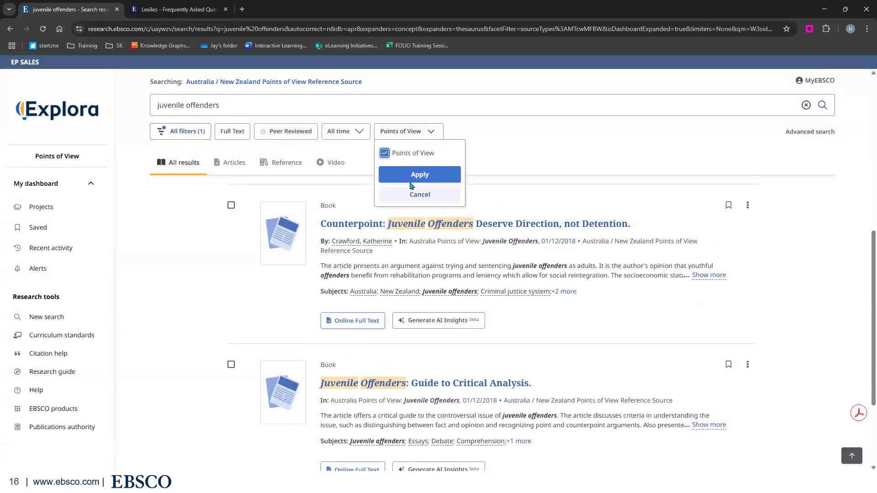
{"action": "left_click", "coordinate": [385, 153]}
{"action": "left_click", "coordinate": [408, 173]}
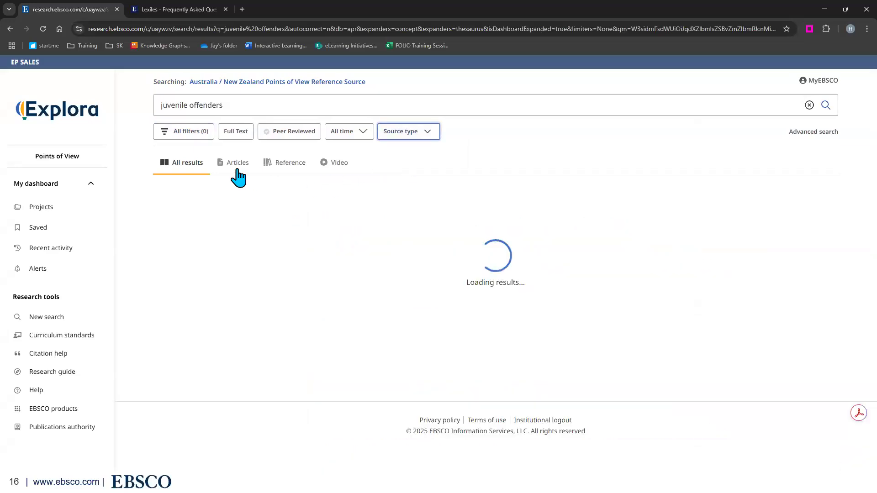
- Filter the juvenile offenders results to the 501-850 Lexile range and look over the filtered articles
{"action": "left_click", "coordinate": [188, 135]}
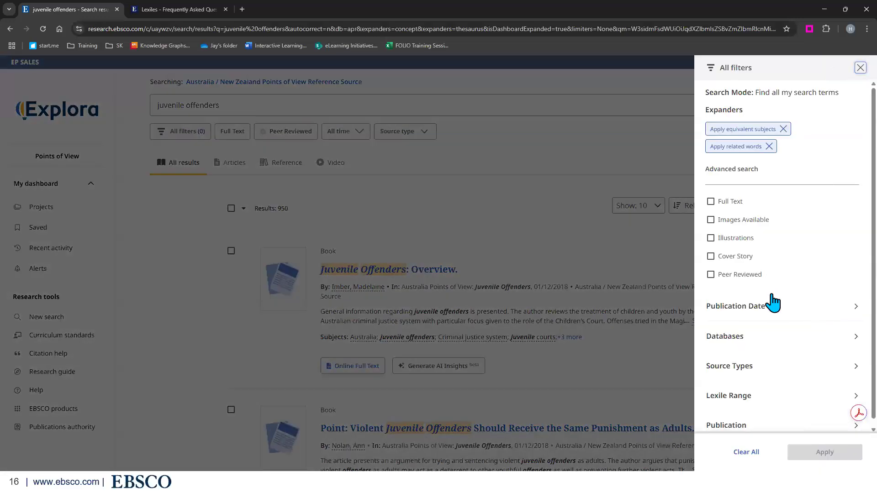
{"action": "left_click", "coordinate": [726, 395]}
{"action": "scroll", "coordinate": [760, 341], "scroll_direction": "down", "scroll_amount": 4}
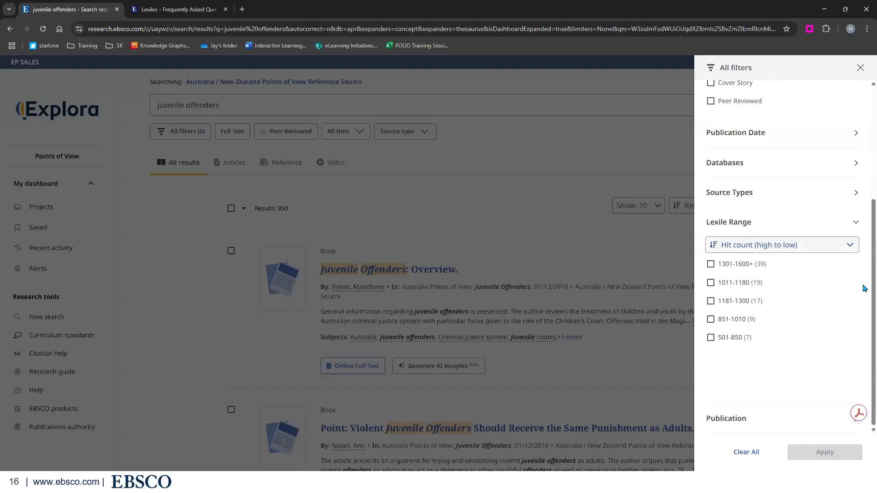
{"action": "left_click", "coordinate": [741, 343]}
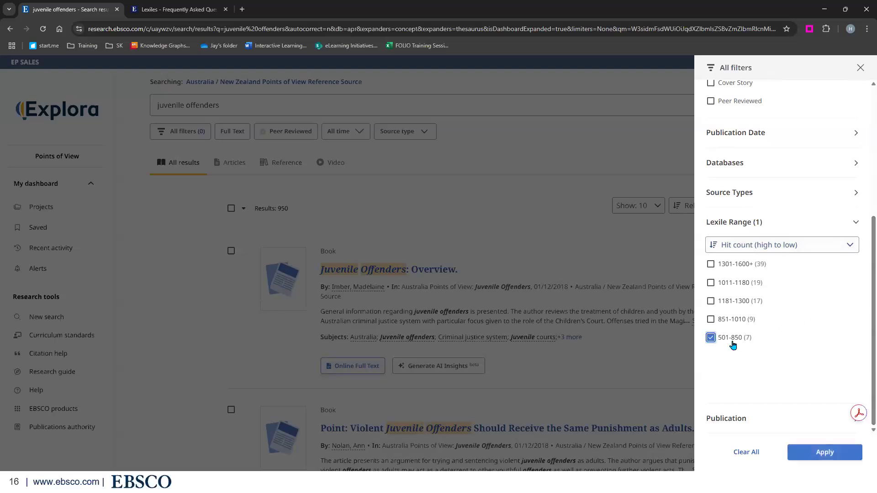
{"action": "left_click", "coordinate": [820, 453]}
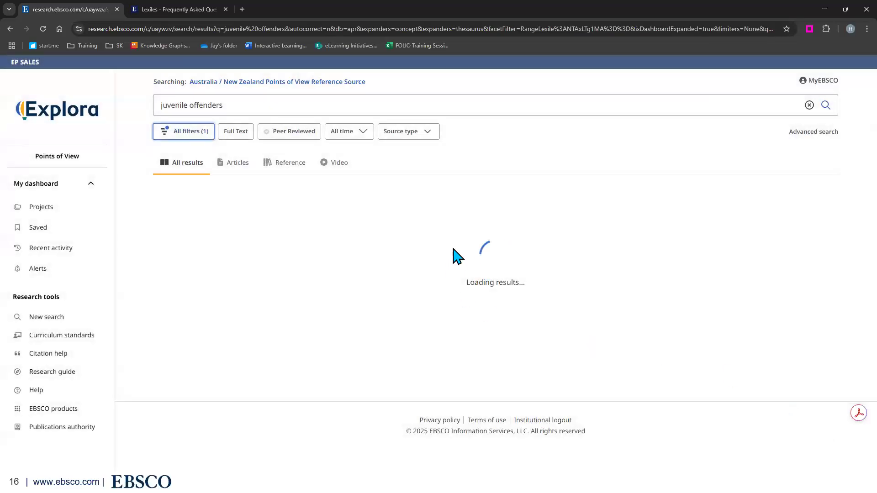
{"action": "scroll", "coordinate": [462, 250], "scroll_direction": "down", "scroll_amount": 1}
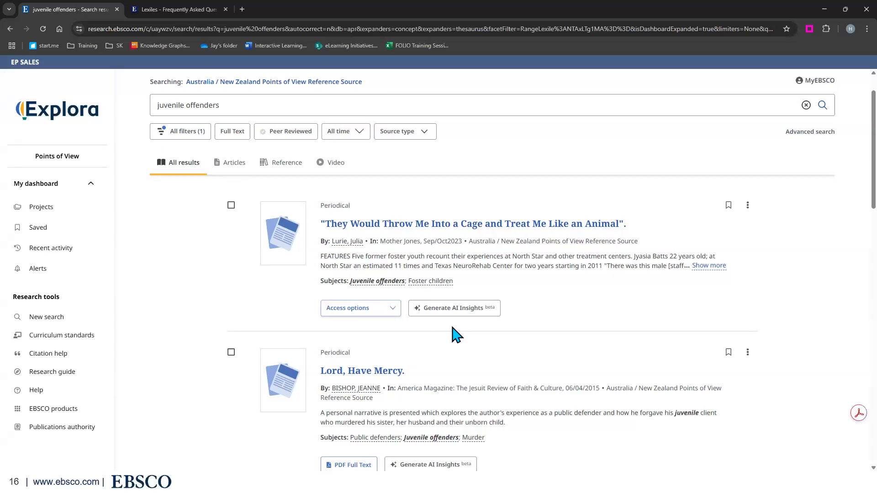
- Open the curriculum standards browser from the home page and set the country to Australia and New Zealand and the state to New Zealand
{"action": "left_click", "coordinate": [83, 115]}
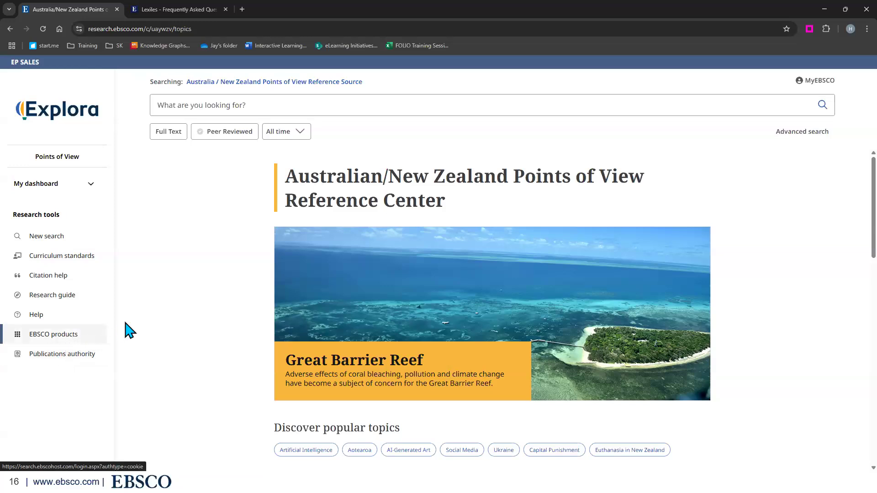
{"action": "left_click", "coordinate": [65, 259]}
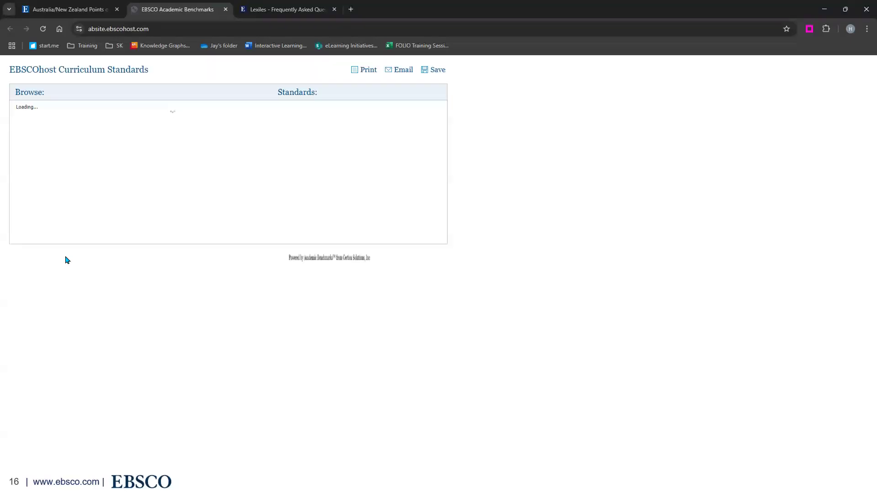
{"action": "left_click", "coordinate": [137, 111]}
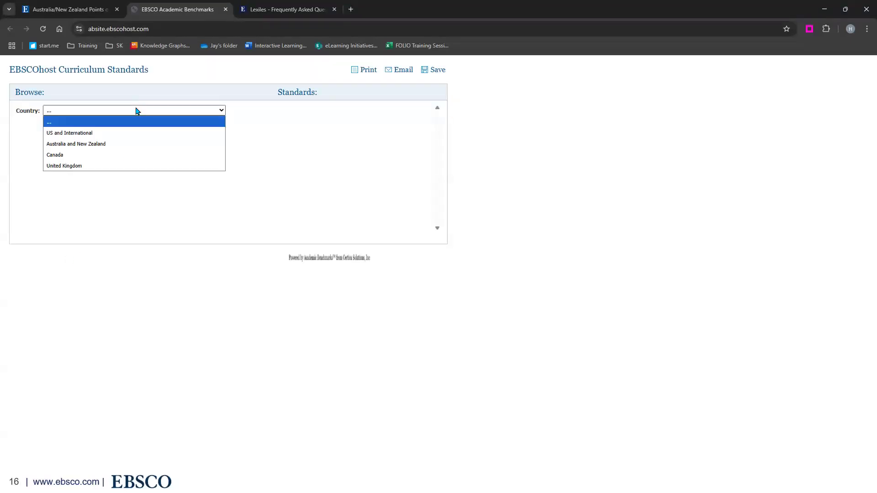
{"action": "left_click", "coordinate": [105, 143]}
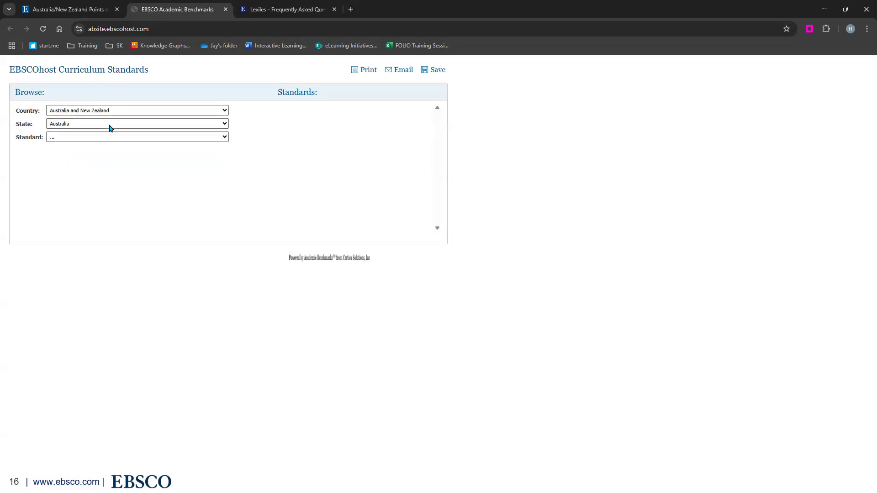
{"action": "left_click", "coordinate": [105, 126]}
{"action": "left_click", "coordinate": [67, 144]}
- Set the standard to Te Mataiaho, the subject to Te ao tangata | Social sciences, the year to 2022 and the grade to PK-2: Phase 1 (years 0-3)
{"action": "left_click", "coordinate": [66, 139]}
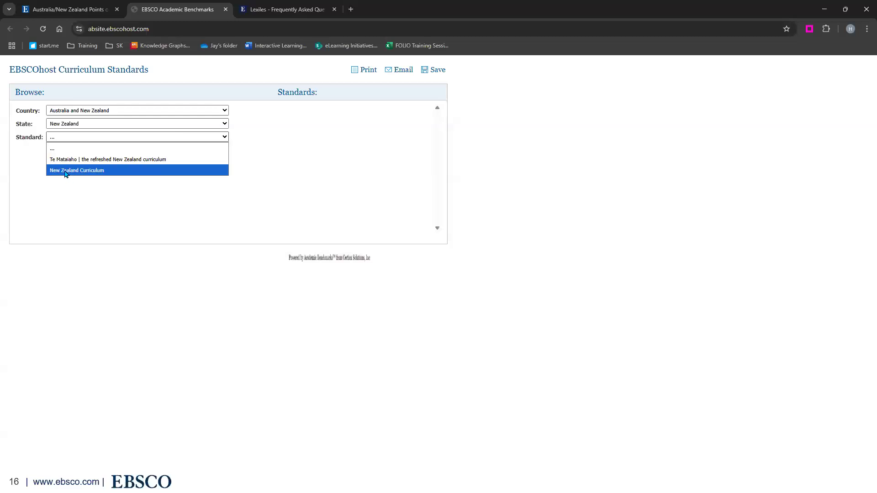
{"action": "left_click", "coordinate": [99, 159]}
{"action": "left_click", "coordinate": [110, 152]}
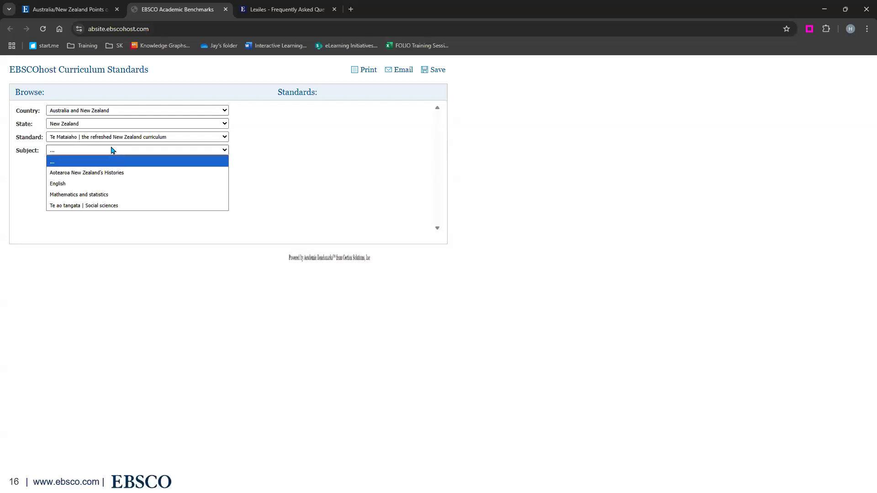
{"action": "left_click", "coordinate": [108, 206]}
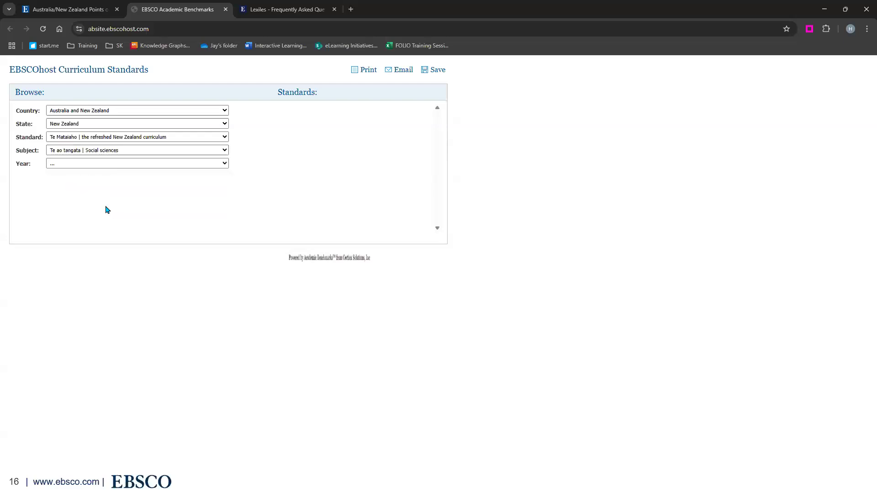
{"action": "left_click", "coordinate": [114, 163]}
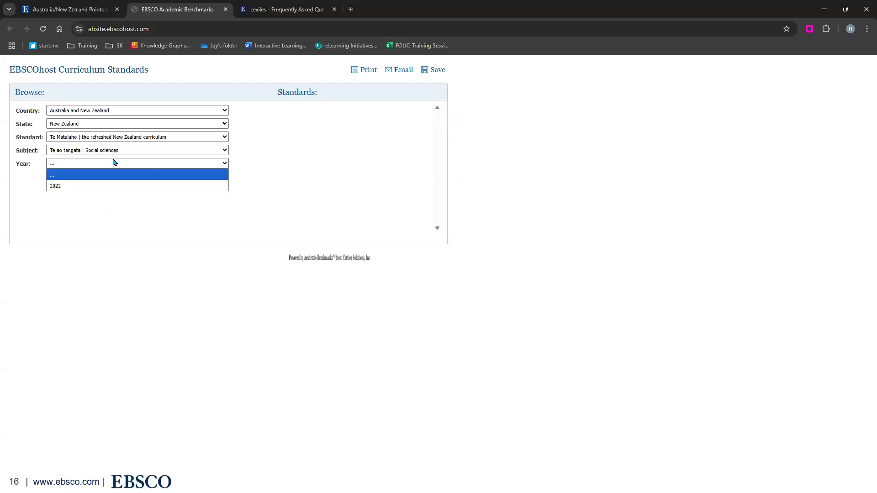
{"action": "left_click", "coordinate": [84, 189]}
{"action": "left_click", "coordinate": [84, 178]}
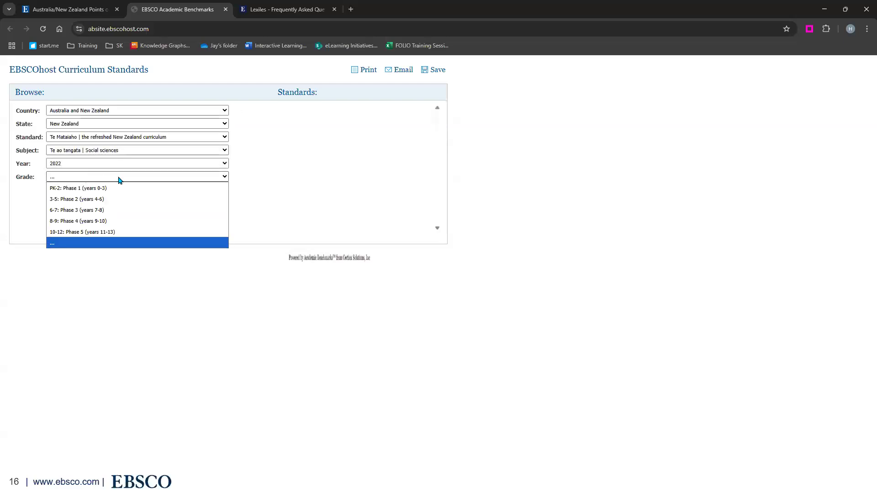
{"action": "left_click", "coordinate": [113, 189]}
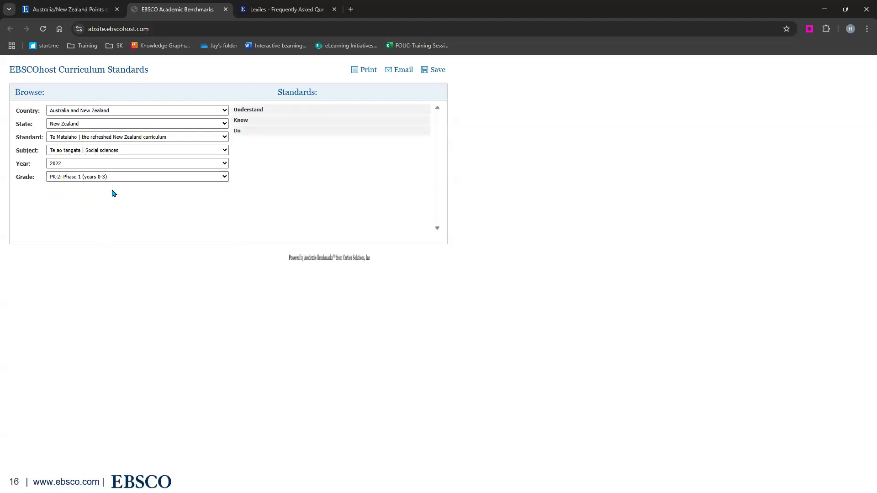
- Expand the Understand and Know standards to review their contents and search strings, and close the curriculum standards page
{"action": "left_click", "coordinate": [241, 110]}
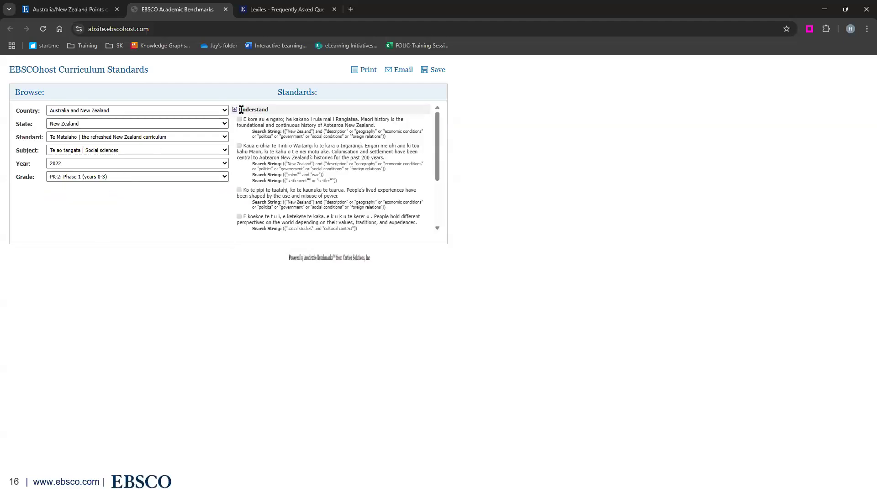
{"action": "scroll", "coordinate": [276, 138], "scroll_direction": "down", "scroll_amount": 5}
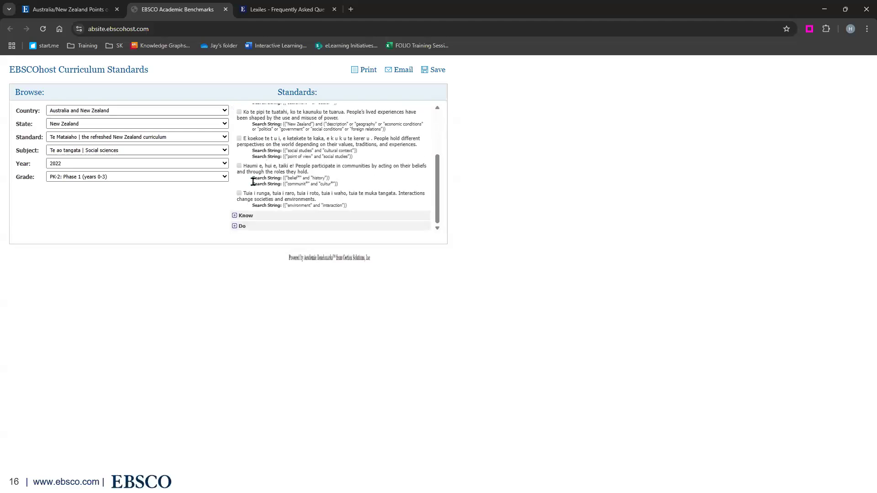
{"action": "left_click", "coordinate": [235, 219]}
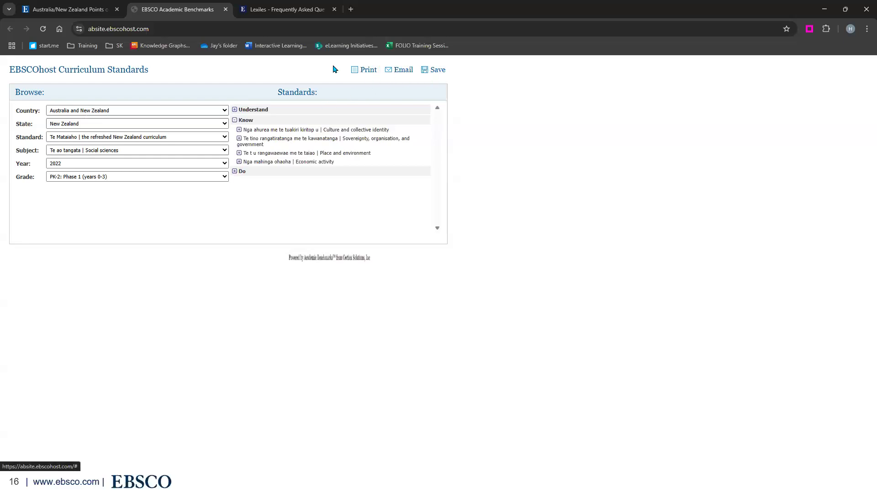
{"action": "left_click", "coordinate": [226, 9]}
- Open the citation help article on MLA Style (9th edition), highlight the style name in its title, and close the article
{"action": "left_click", "coordinate": [52, 277]}
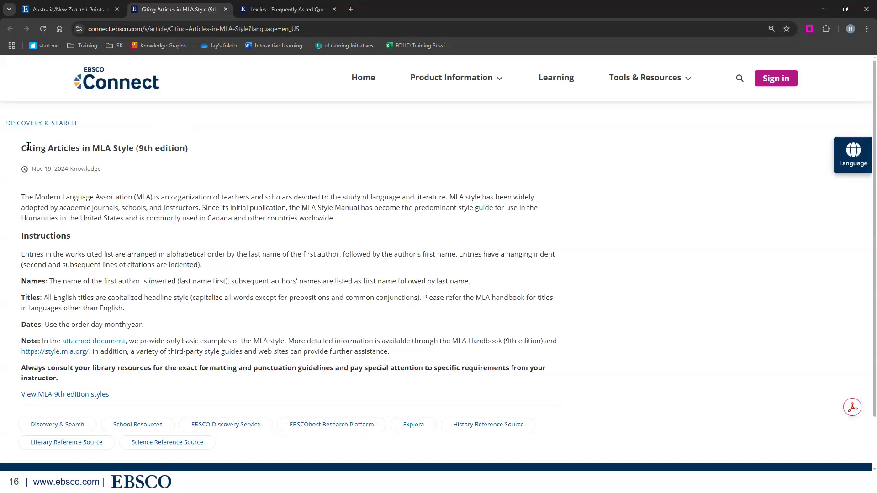
{"action": "left_click_drag", "start_coordinate": [92, 146], "coordinate": [166, 148]}
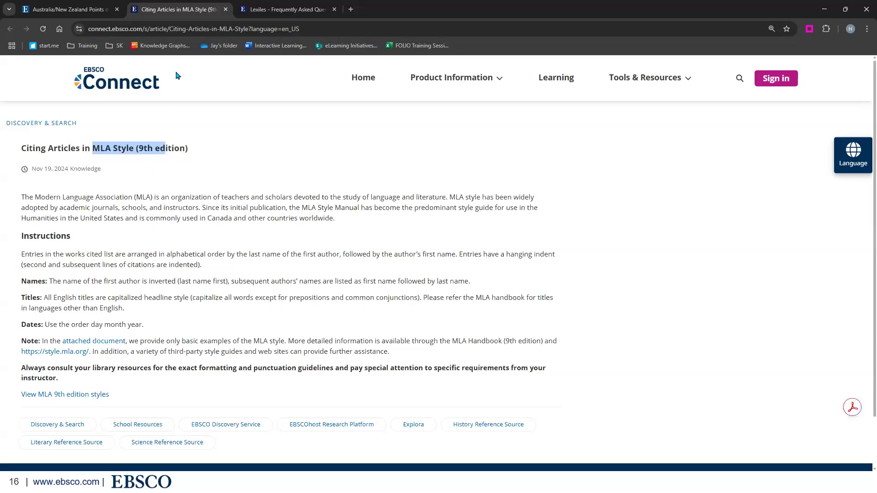
{"action": "left_click", "coordinate": [225, 9]}
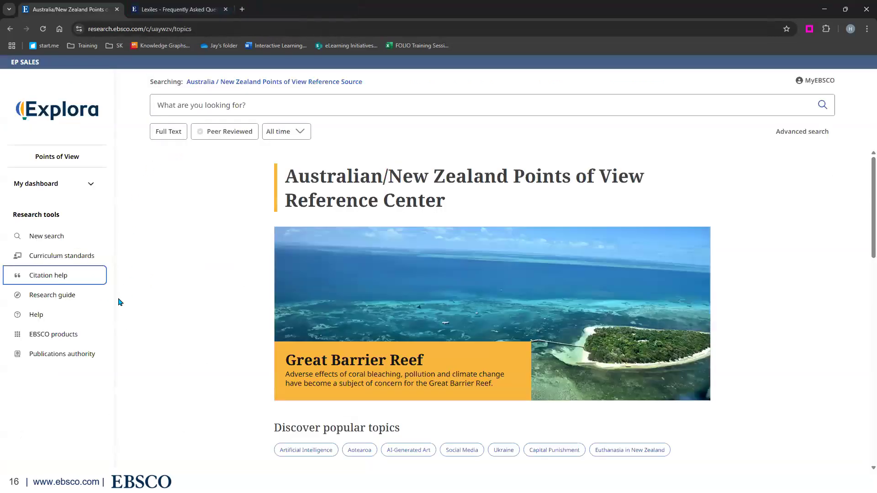
- Open the research guide with its student handouts, view the How to Take Good Notes article, and return to the Explora home page
{"action": "left_click", "coordinate": [54, 298]}
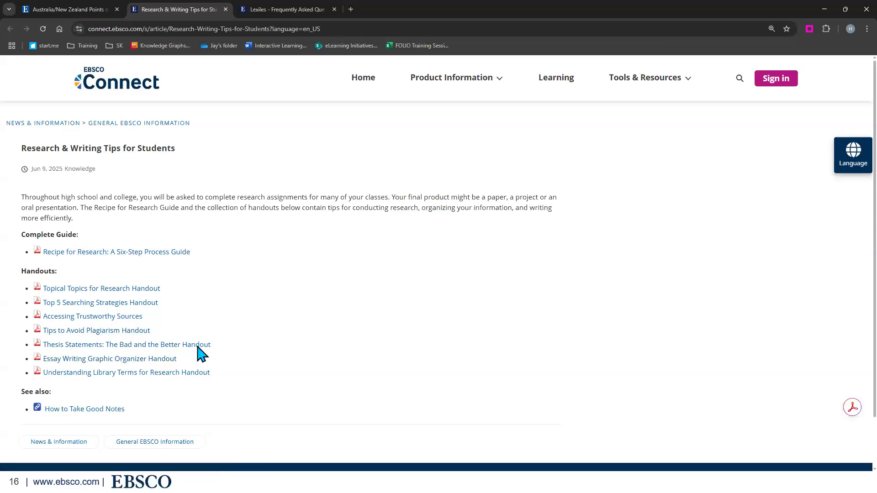
{"action": "left_click", "coordinate": [84, 411]}
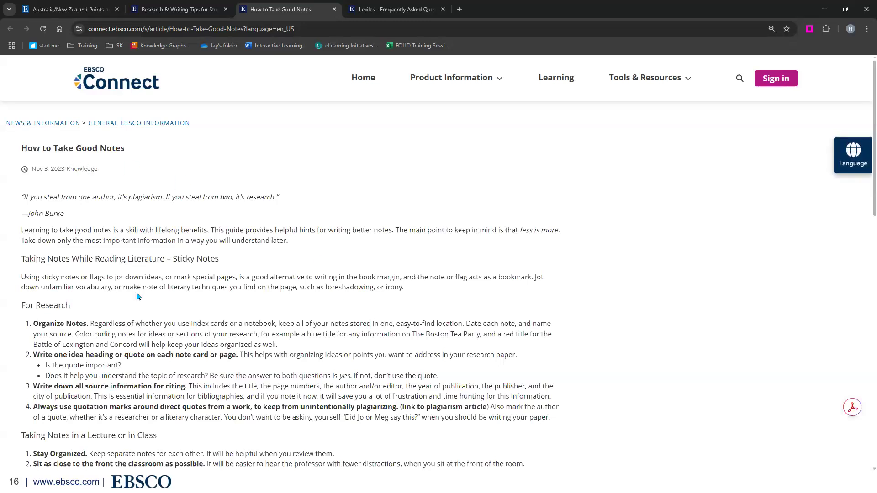
{"action": "left_click", "coordinate": [75, 10]}
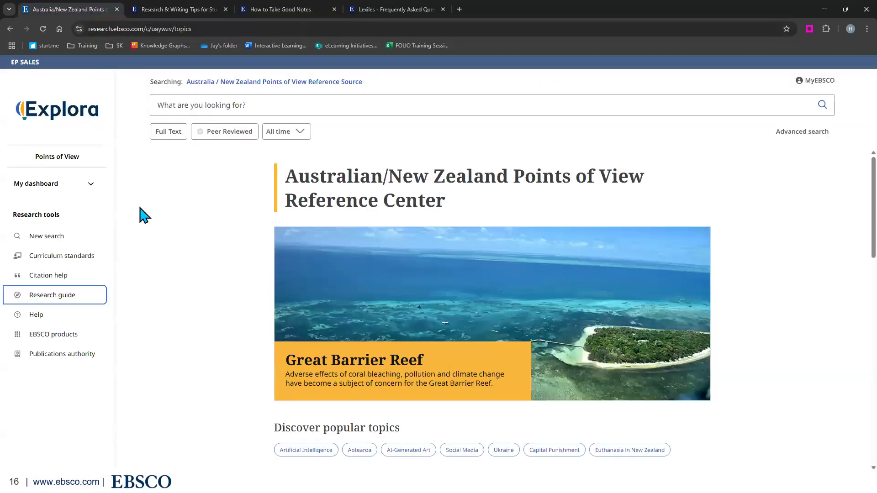
- Open the Points of View Reference Source help guide, look over its how-to links, and return to the Explora home page
{"action": "left_click", "coordinate": [30, 316]}
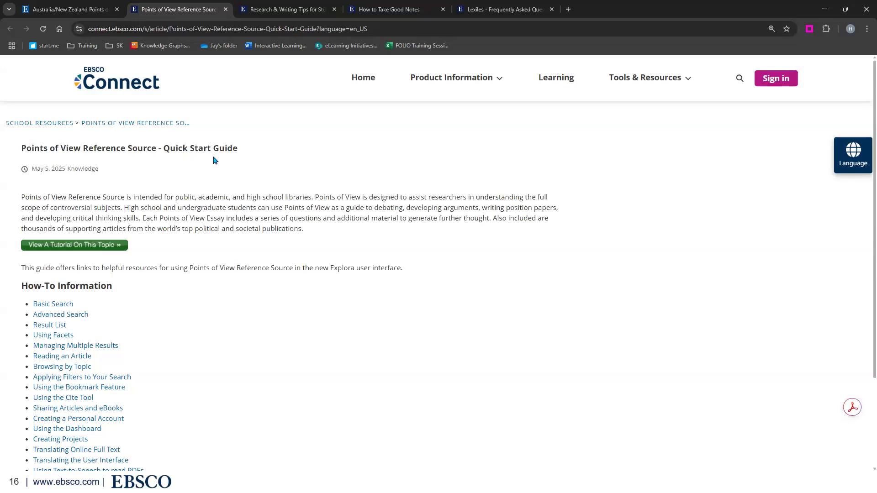
{"action": "scroll", "coordinate": [211, 167], "scroll_direction": "down", "scroll_amount": 2}
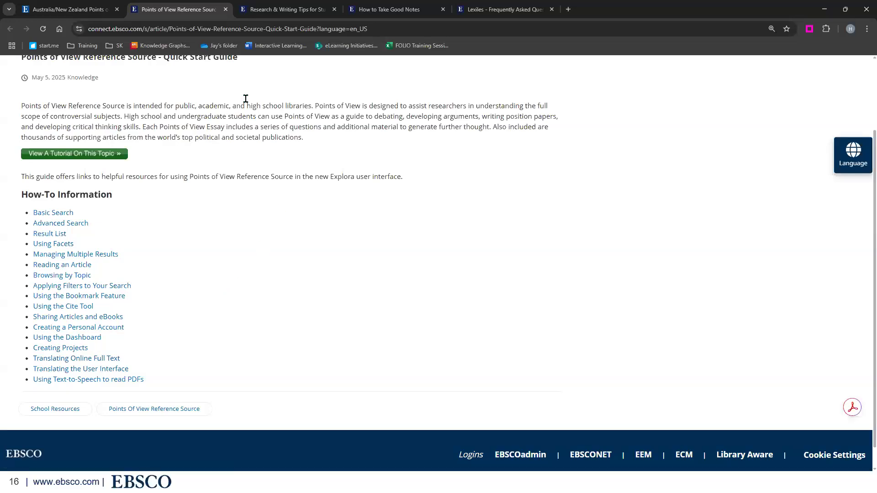
{"action": "left_click", "coordinate": [87, 9]}
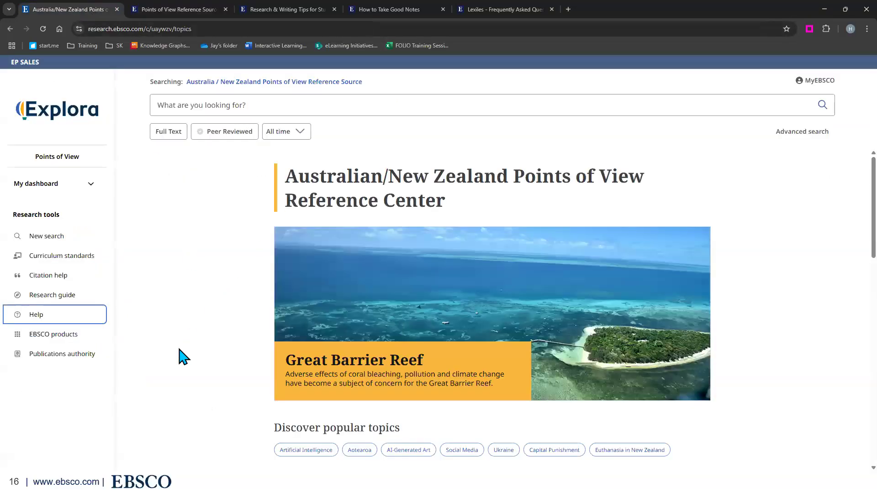
- Open the publications authority and look through the publications listed under A
{"action": "left_click", "coordinate": [71, 358]}
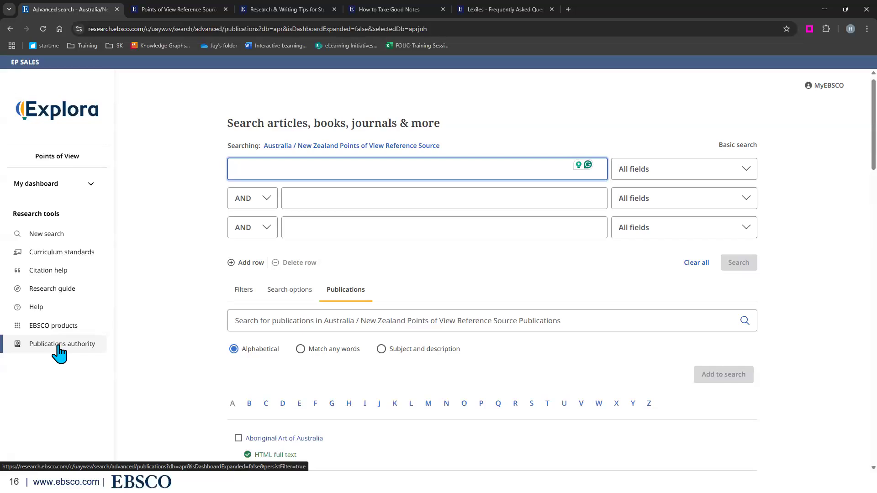
{"action": "scroll", "coordinate": [157, 297], "scroll_direction": "down", "scroll_amount": 3}
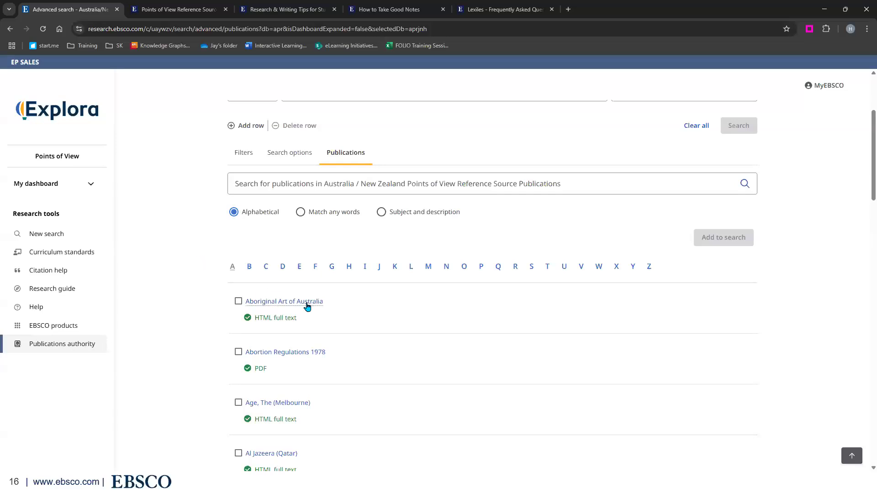
{"action": "scroll", "coordinate": [307, 301], "scroll_direction": "down", "scroll_amount": 2}
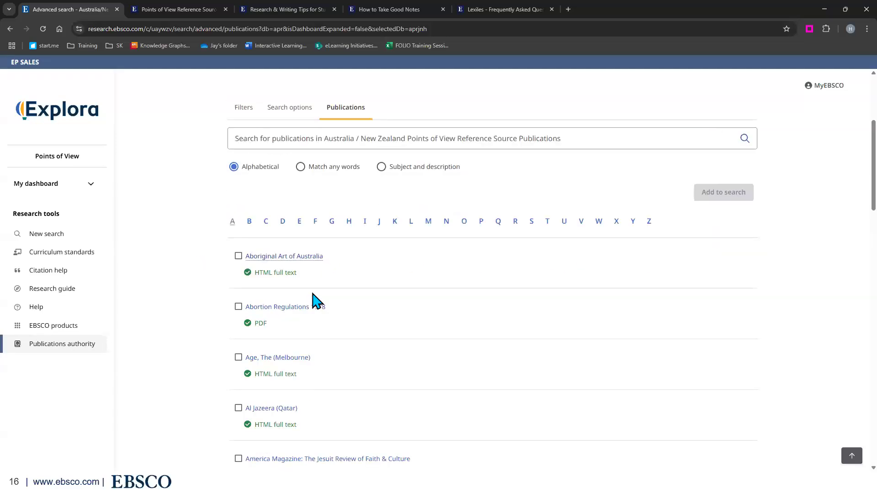
{"action": "scroll", "coordinate": [309, 284], "scroll_direction": "down", "scroll_amount": 3}
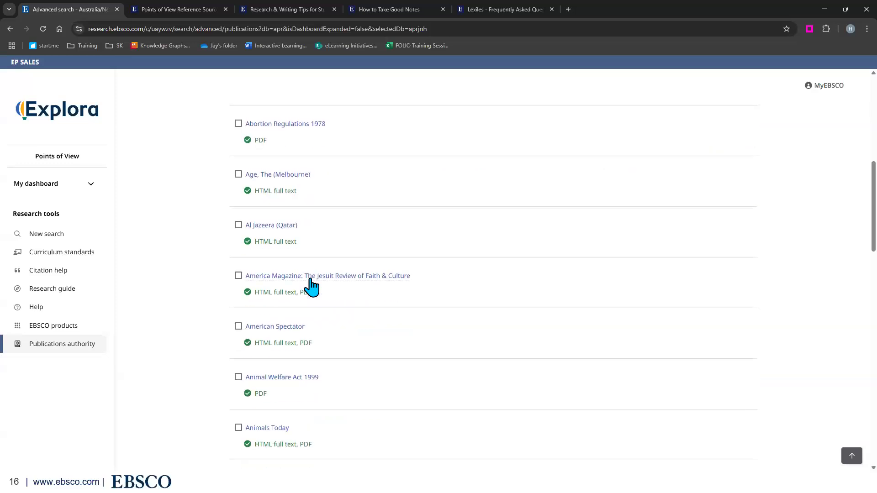
{"action": "scroll", "coordinate": [310, 274], "scroll_direction": "down", "scroll_amount": 3}
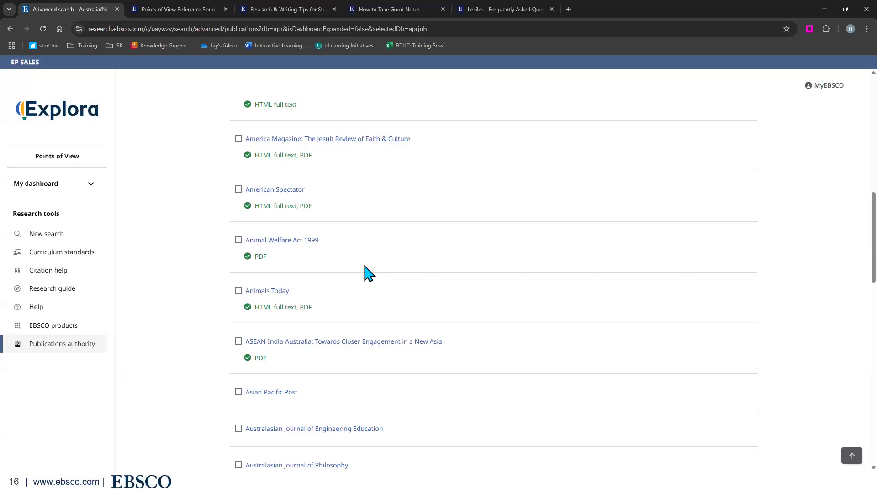
{"action": "scroll", "coordinate": [410, 270], "scroll_direction": "up", "scroll_amount": 8}
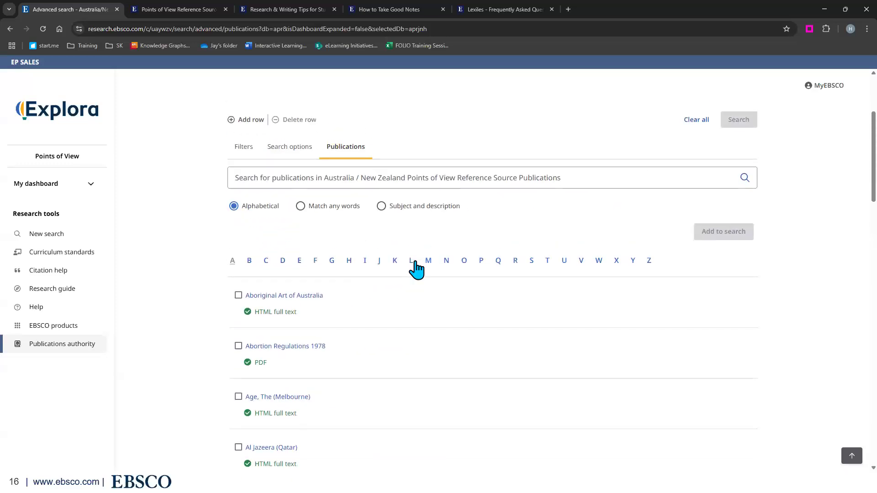
- List the publications starting with T and look through them to the end of the list
{"action": "left_click", "coordinate": [547, 267]}
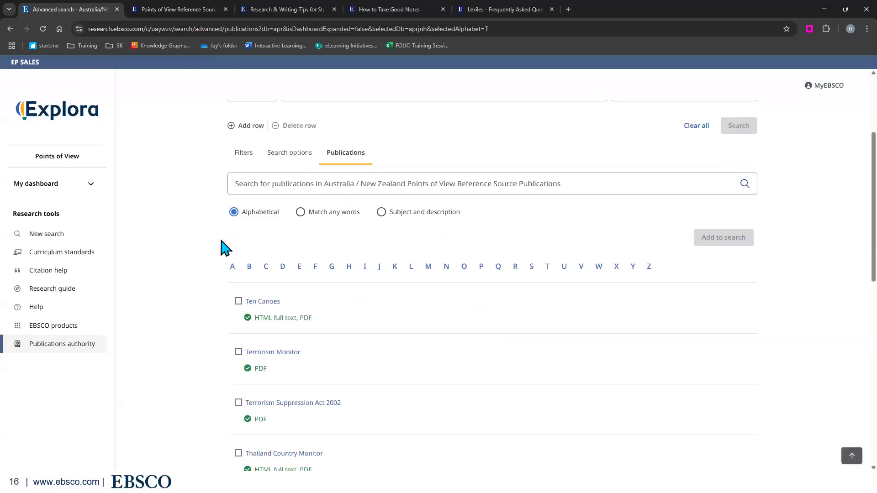
{"action": "scroll", "coordinate": [221, 246], "scroll_direction": "down", "scroll_amount": 3}
{"action": "scroll", "coordinate": [218, 237], "scroll_direction": "down", "scroll_amount": 1}
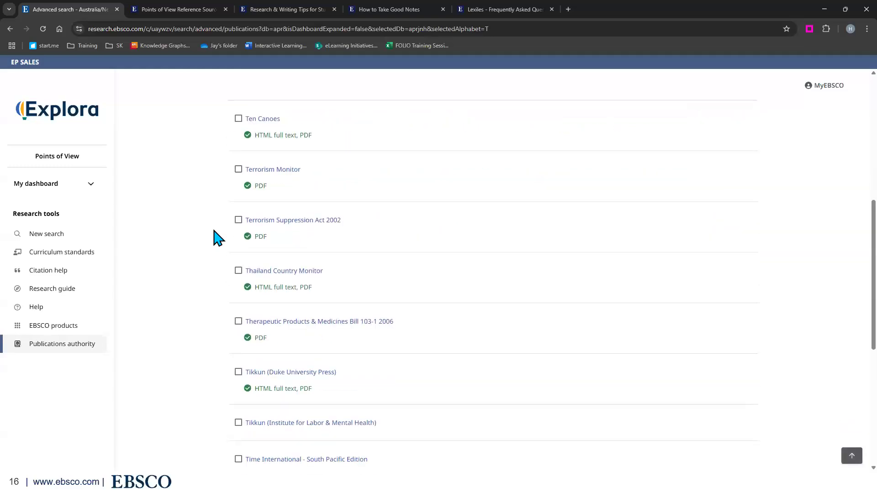
{"action": "scroll", "coordinate": [218, 238], "scroll_direction": "down", "scroll_amount": 4}
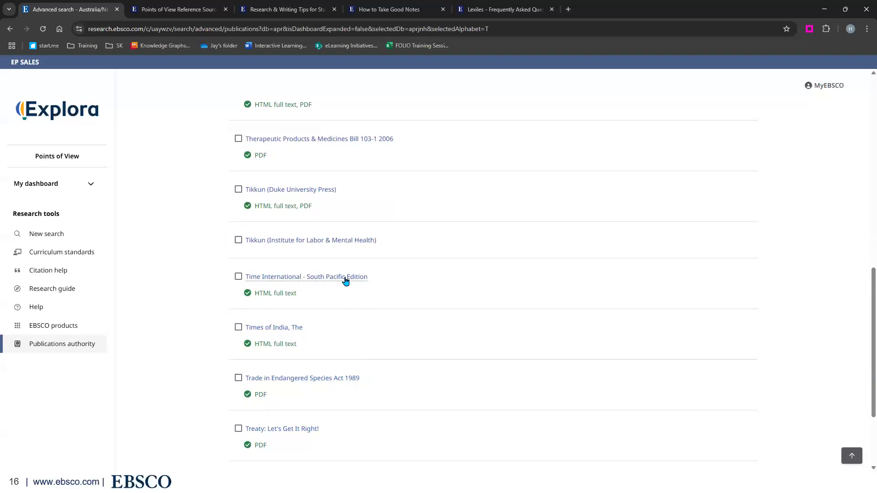
{"action": "scroll", "coordinate": [345, 282], "scroll_direction": "down", "scroll_amount": 2}
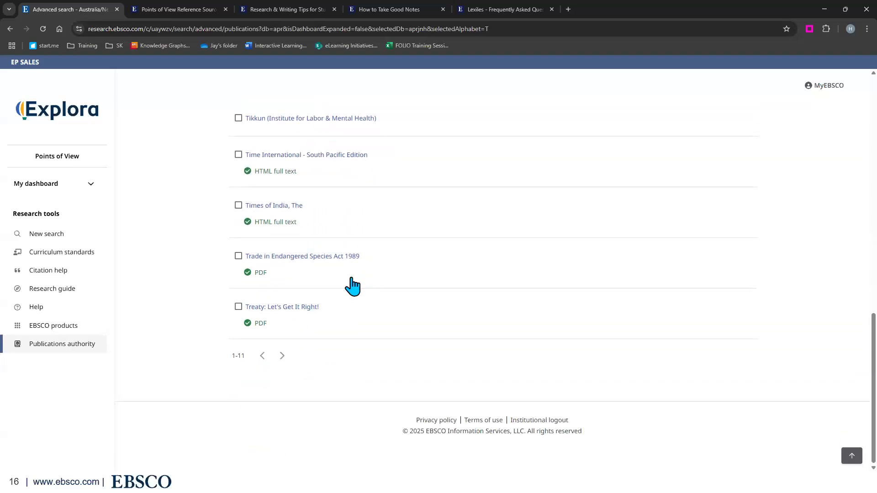
- List the publications starting with N and open the New Zealand Country Monitor record
{"action": "scroll", "coordinate": [349, 286], "scroll_direction": "up", "scroll_amount": 7}
{"action": "left_click", "coordinate": [445, 236]}
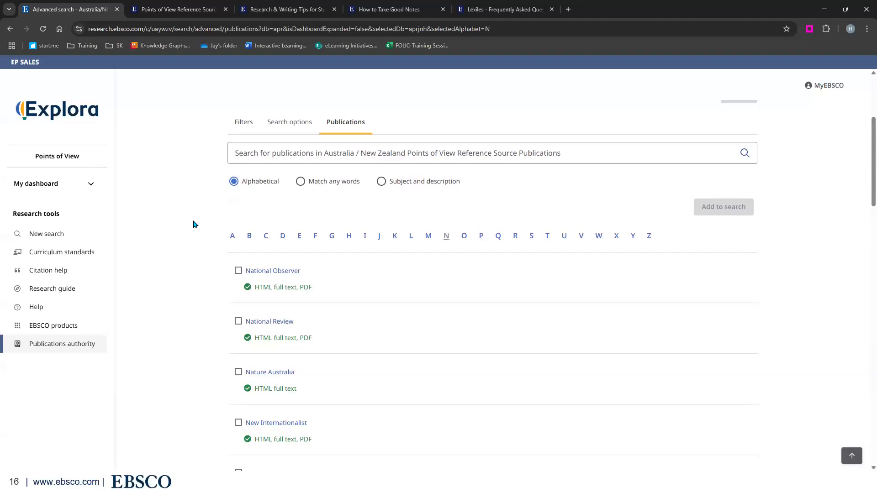
{"action": "scroll", "coordinate": [194, 224], "scroll_direction": "down", "scroll_amount": 6}
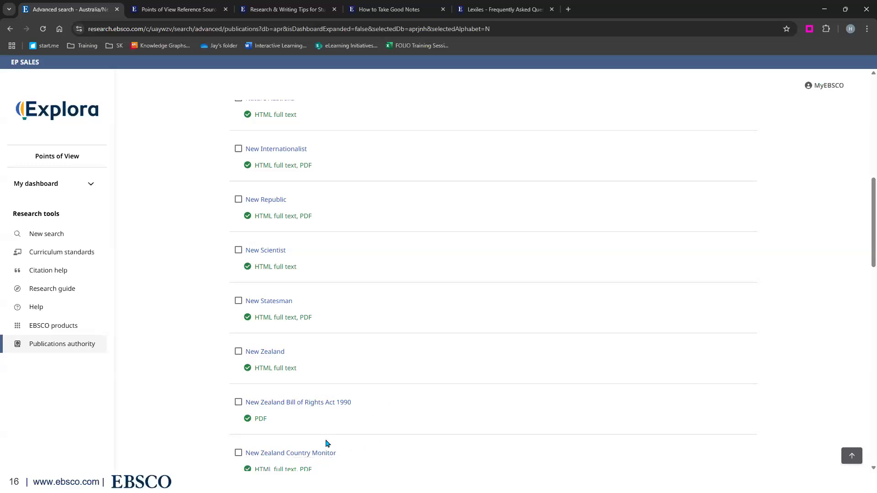
{"action": "left_click", "coordinate": [306, 459]}
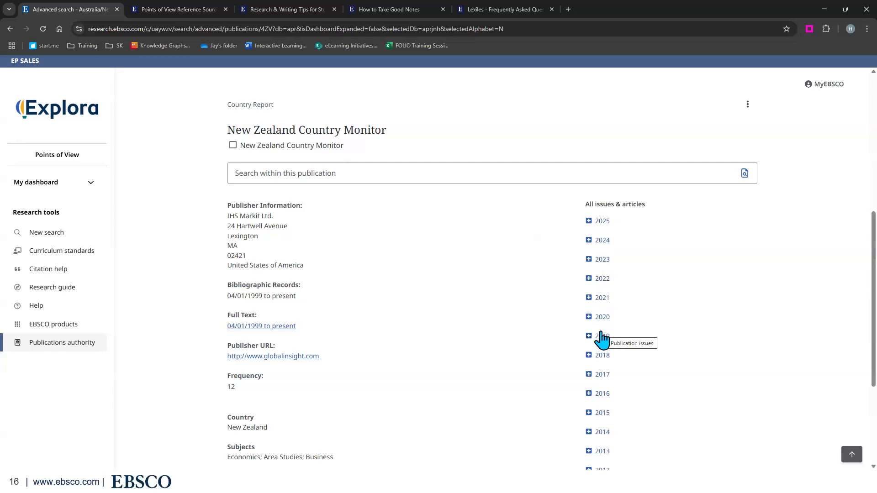
- Open the July 2025 issue of New Zealand Country Monitor, view its report as PDF full text, and return to the Explora home page
{"action": "left_click", "coordinate": [588, 222]}
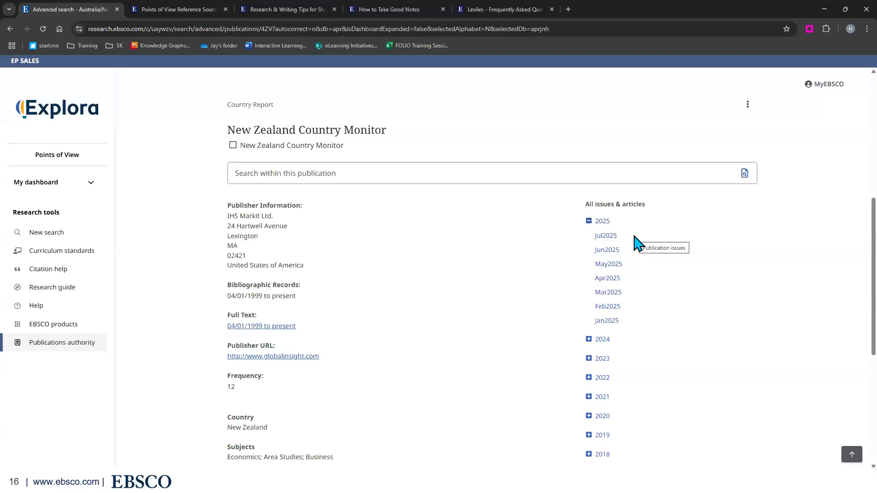
{"action": "left_click", "coordinate": [607, 236]}
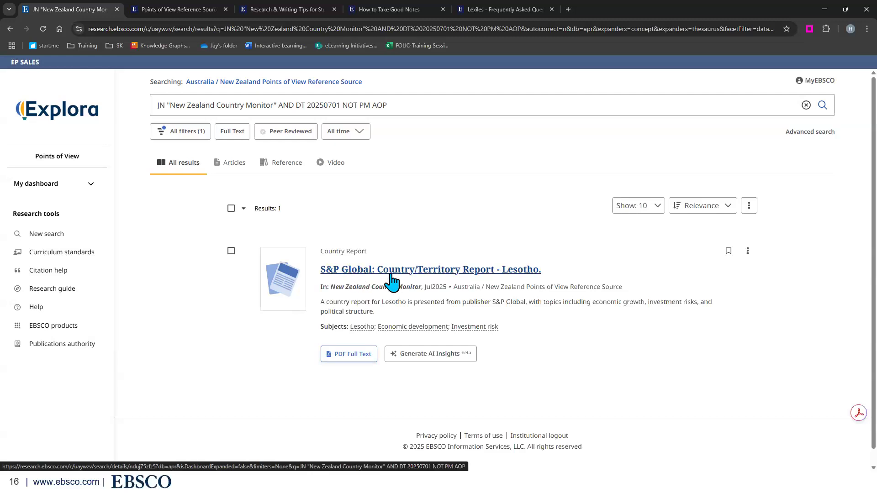
{"action": "left_click", "coordinate": [344, 361]}
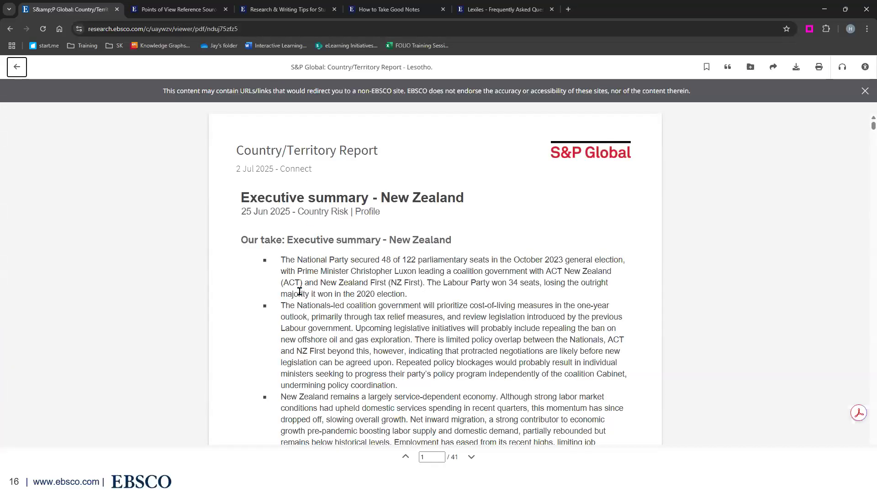
{"action": "left_click", "coordinate": [15, 67]}
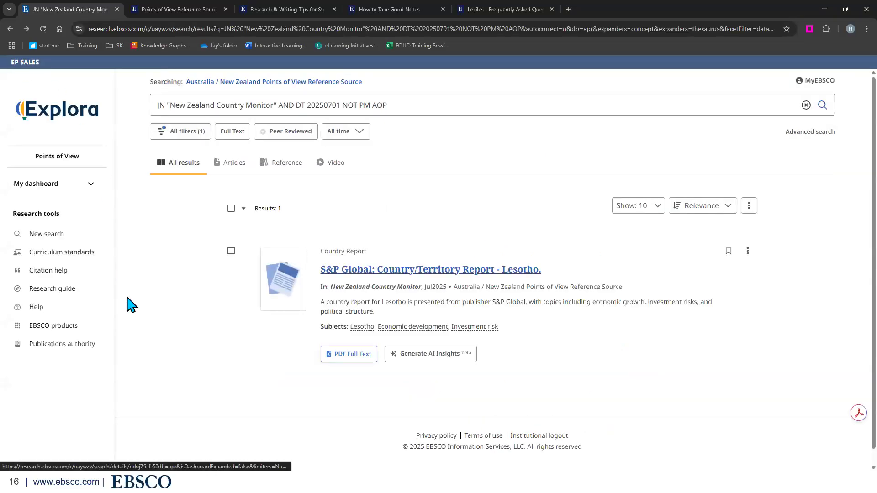
{"action": "left_click", "coordinate": [80, 114]}
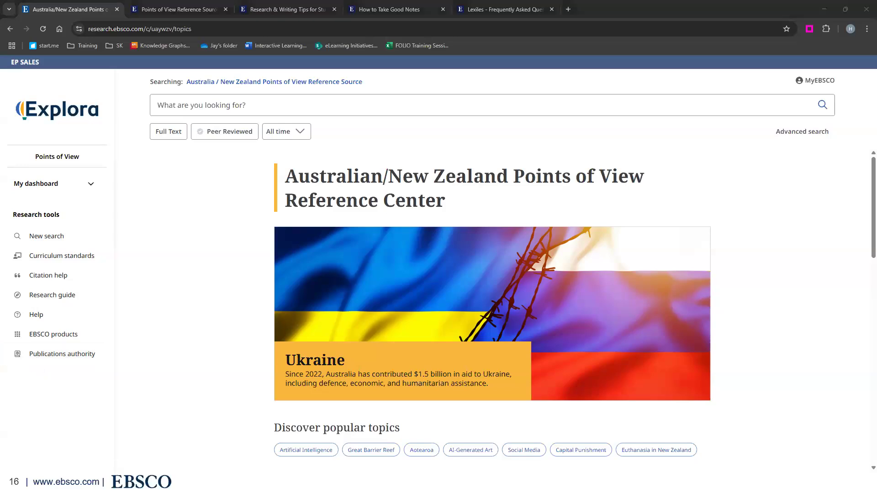
{"action": "key", "text": "alt+Tab"}
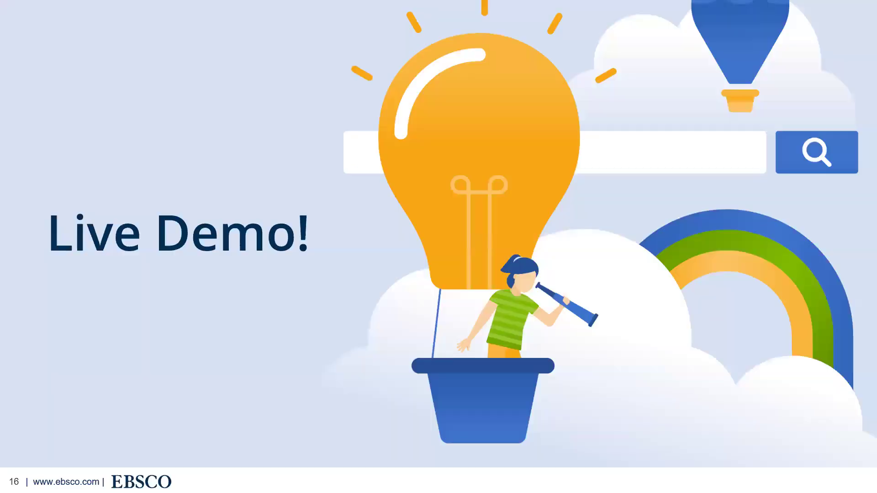
{"action": "key", "text": "Right"}
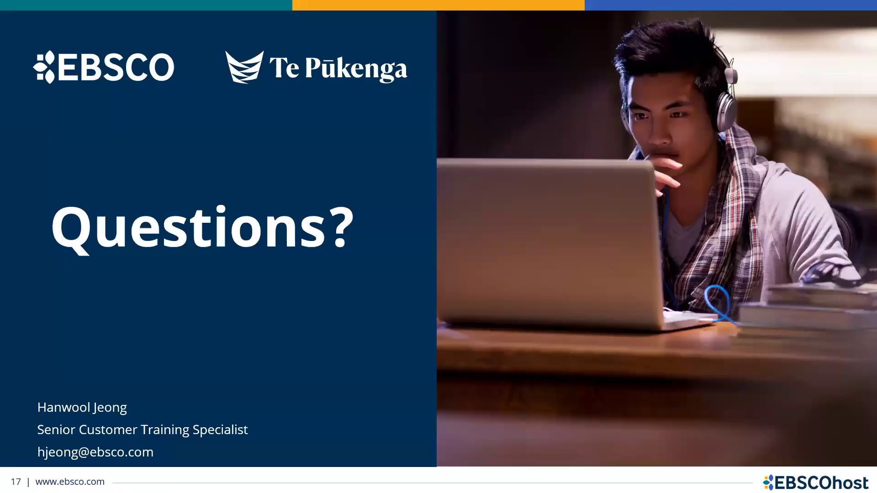